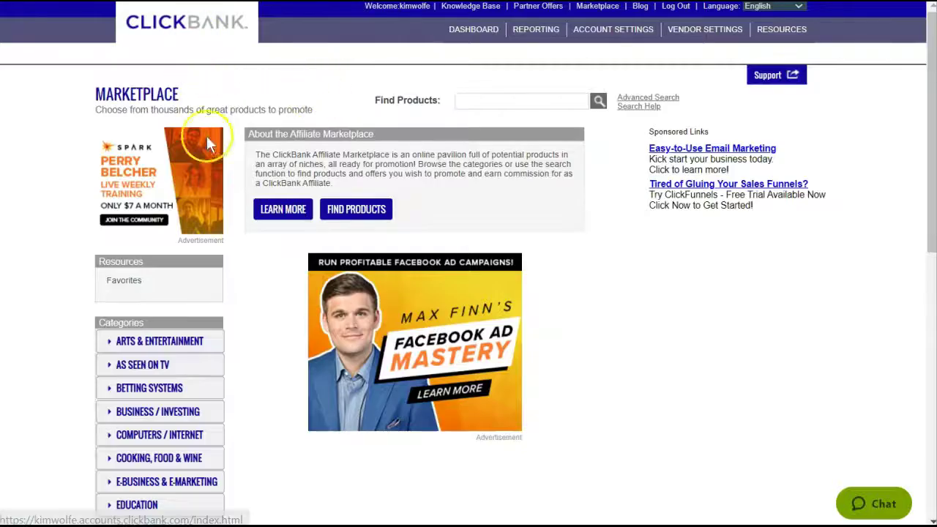
- Open the E-business & E-marketing category of the ClickBank marketplace and review its product listings, filters and attributes
{"action": "left_click", "coordinate": [216, 481]}
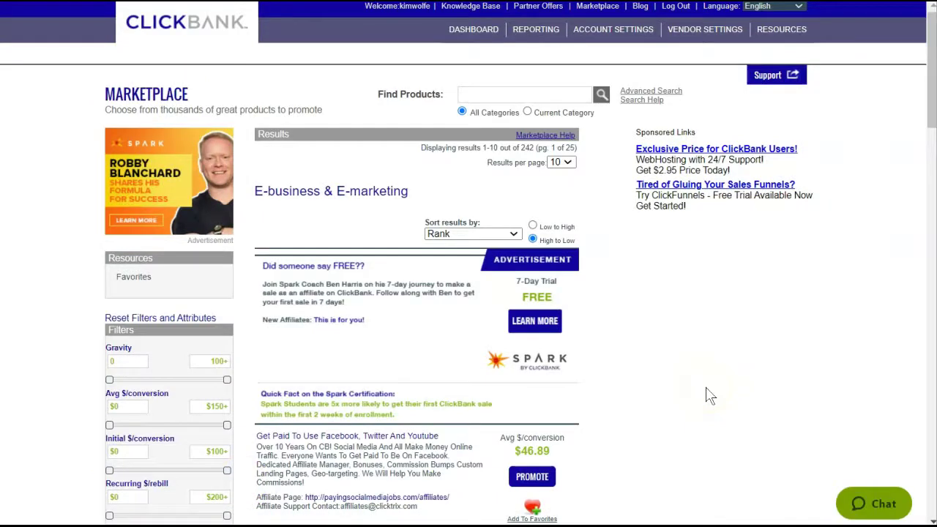
{"action": "scroll", "coordinate": [710, 395], "scroll_direction": "down", "scroll_amount": 3}
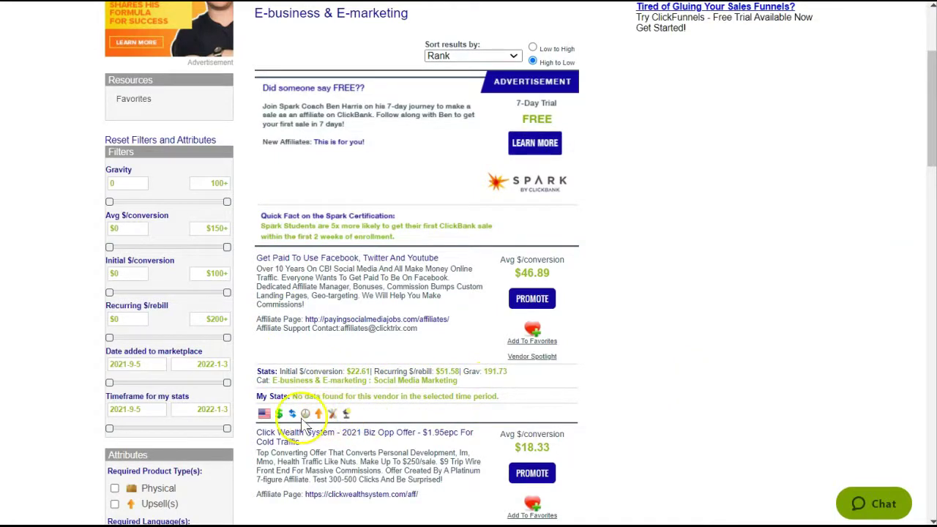
{"action": "scroll", "coordinate": [146, 447], "scroll_direction": "down", "scroll_amount": 3}
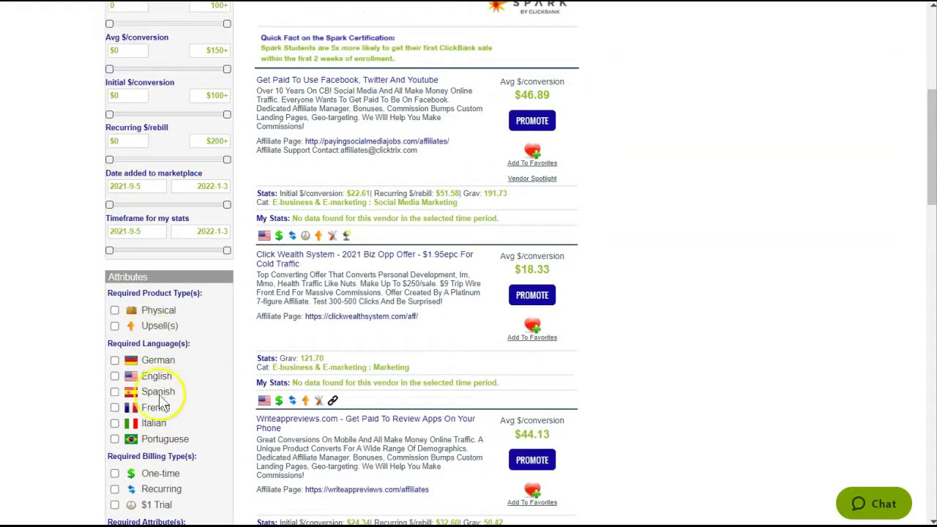
{"action": "scroll", "coordinate": [163, 438], "scroll_direction": "down", "scroll_amount": 3}
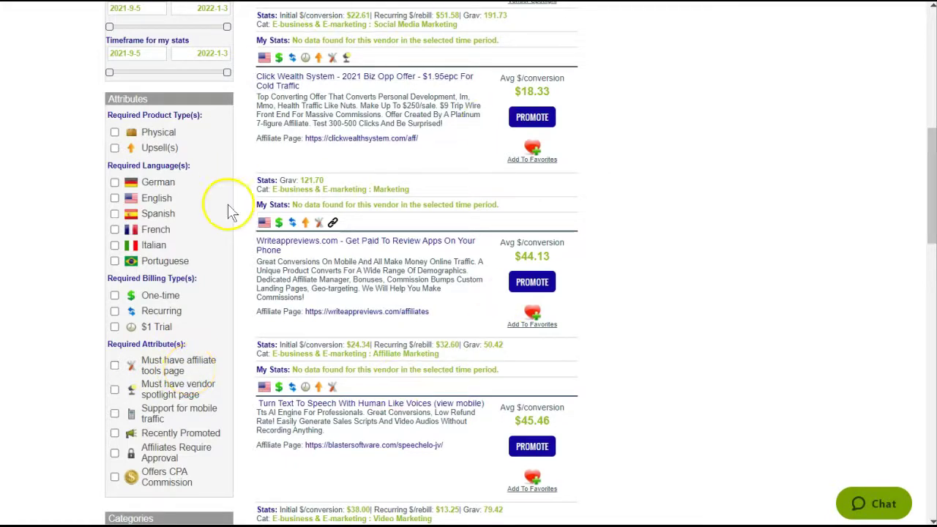
{"action": "scroll", "coordinate": [423, 281], "scroll_direction": "up", "scroll_amount": 6}
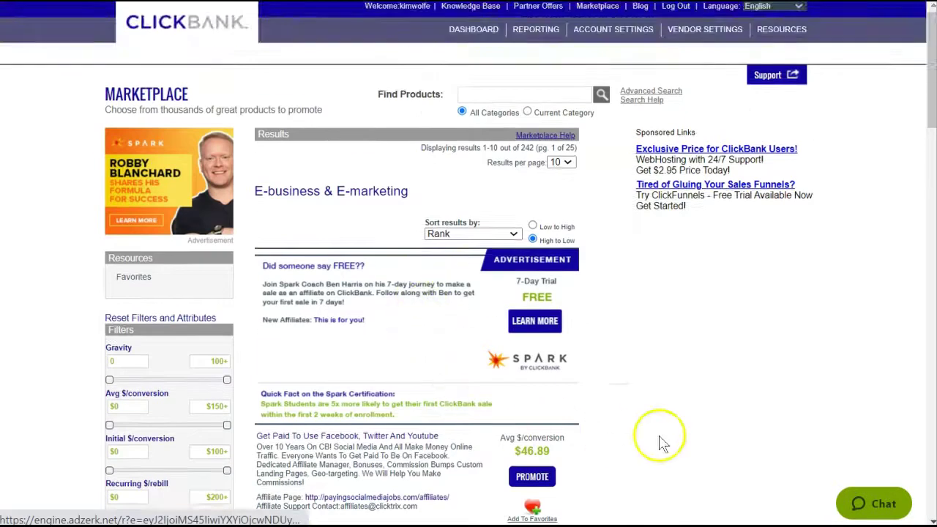
{"action": "scroll", "coordinate": [433, 410], "scroll_direction": "down", "scroll_amount": 1}
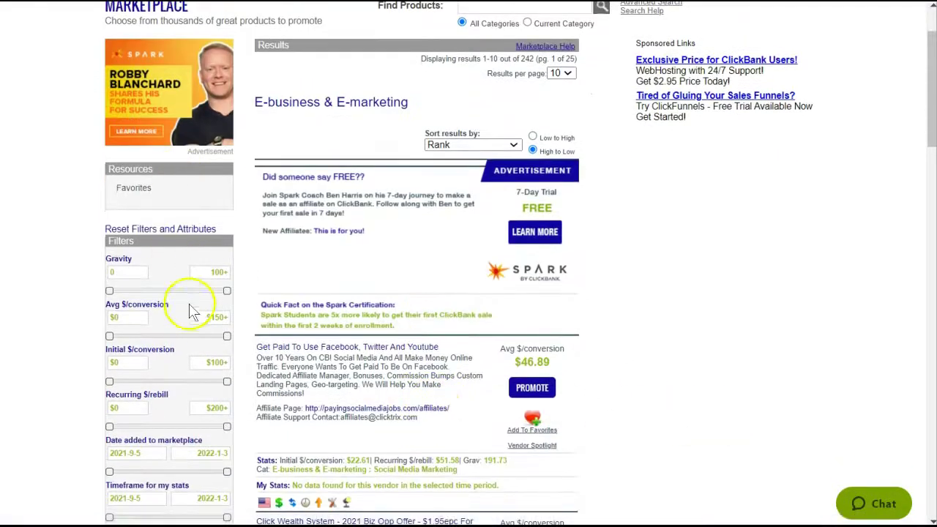
{"action": "scroll", "coordinate": [336, 330], "scroll_direction": "down", "scroll_amount": 3}
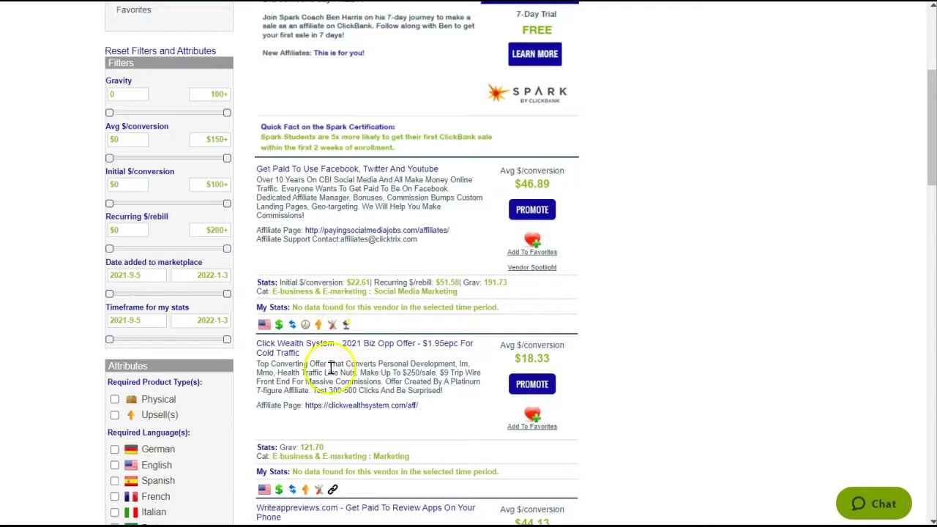
{"action": "scroll", "coordinate": [331, 369], "scroll_direction": "down", "scroll_amount": 4}
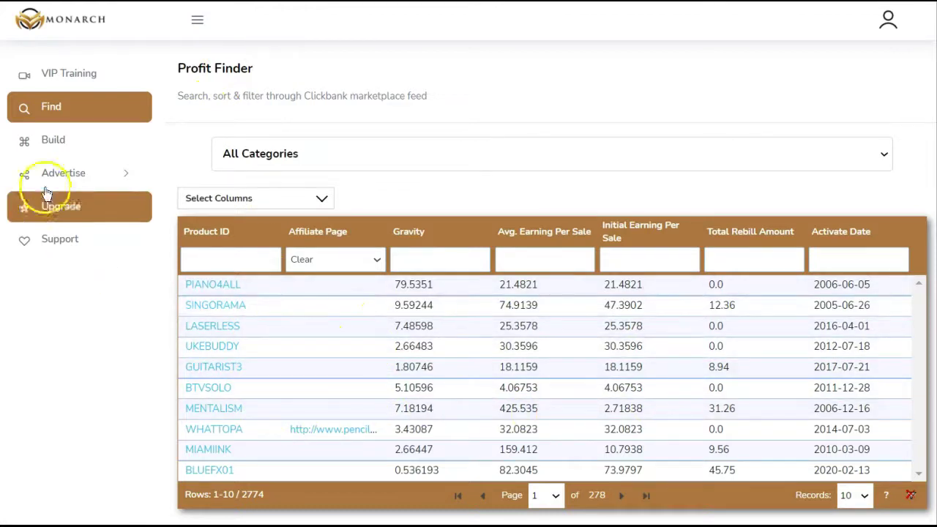
- Switch to Monarch's Build section and look through the existing website projects
{"action": "left_click", "coordinate": [55, 142]}
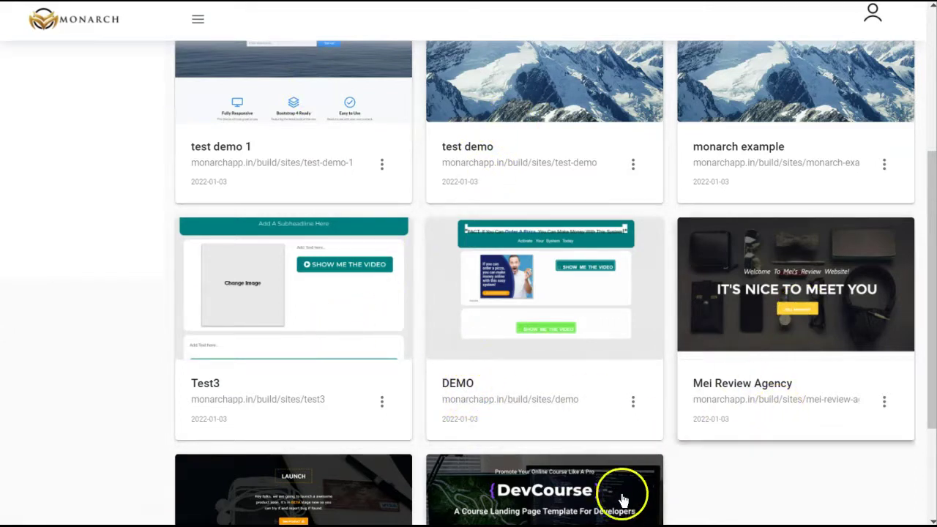
{"action": "scroll", "coordinate": [623, 495], "scroll_direction": "down", "scroll_amount": 3}
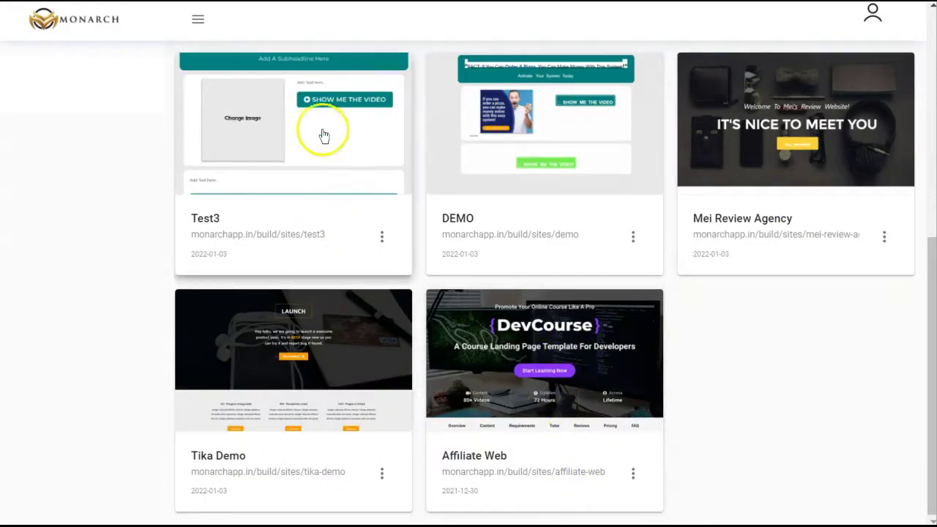
{"action": "scroll", "coordinate": [789, 271], "scroll_direction": "up", "scroll_amount": 5}
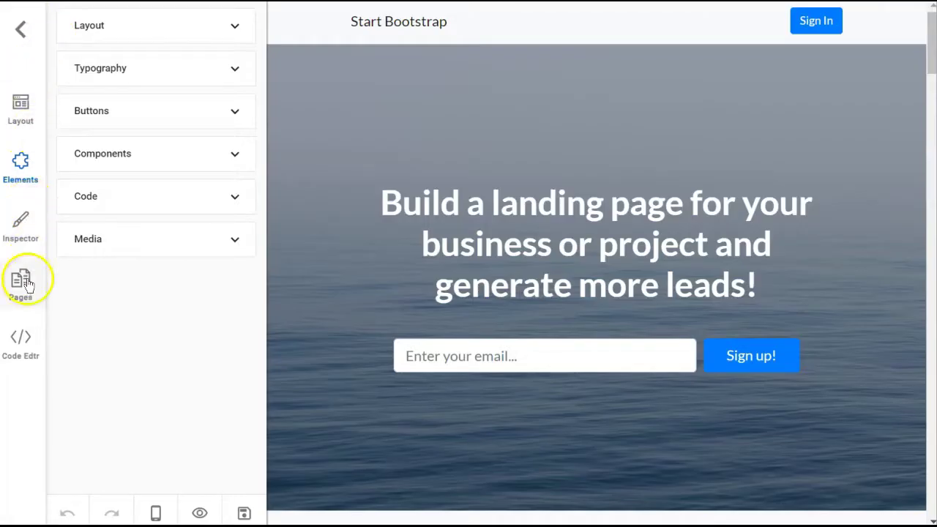
- Open the landing page's main heading for text editing and review the remaining sections of the page
{"action": "left_click", "coordinate": [558, 213]}
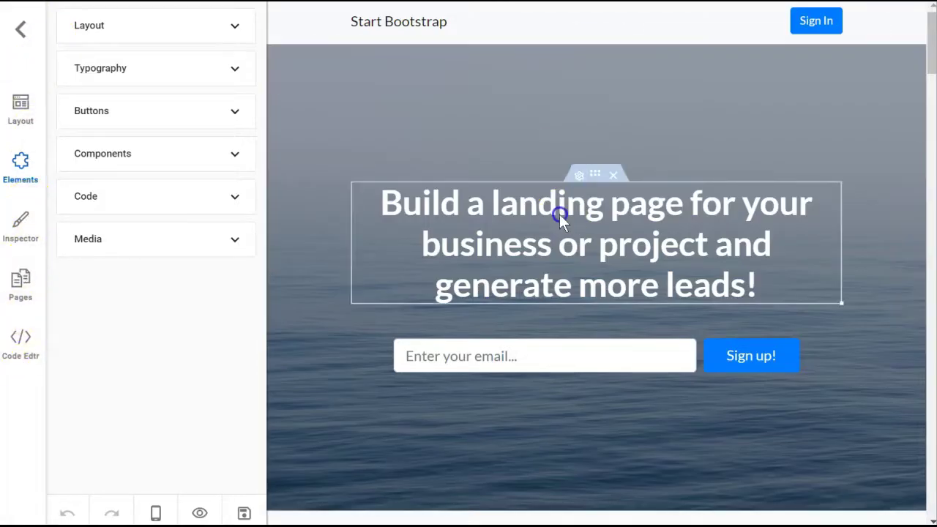
{"action": "left_click", "coordinate": [579, 176]}
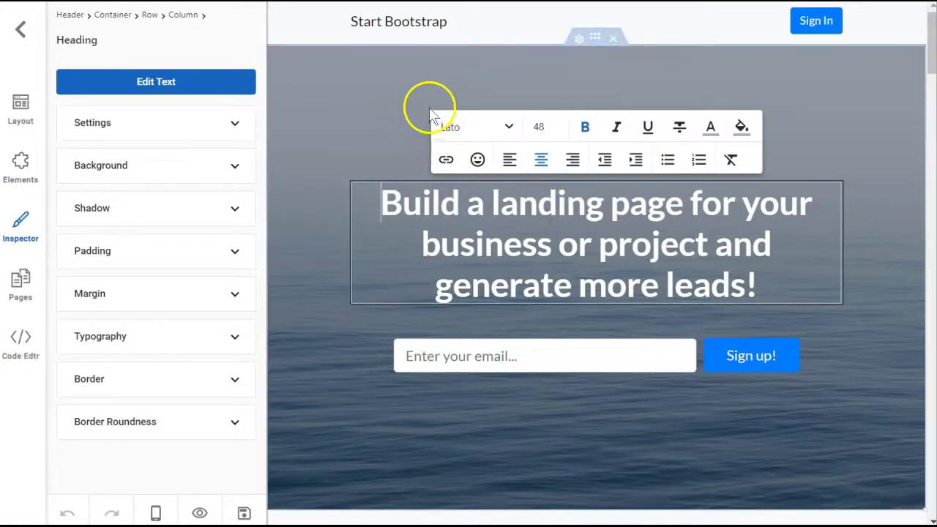
{"action": "scroll", "coordinate": [757, 372], "scroll_direction": "down", "scroll_amount": 10}
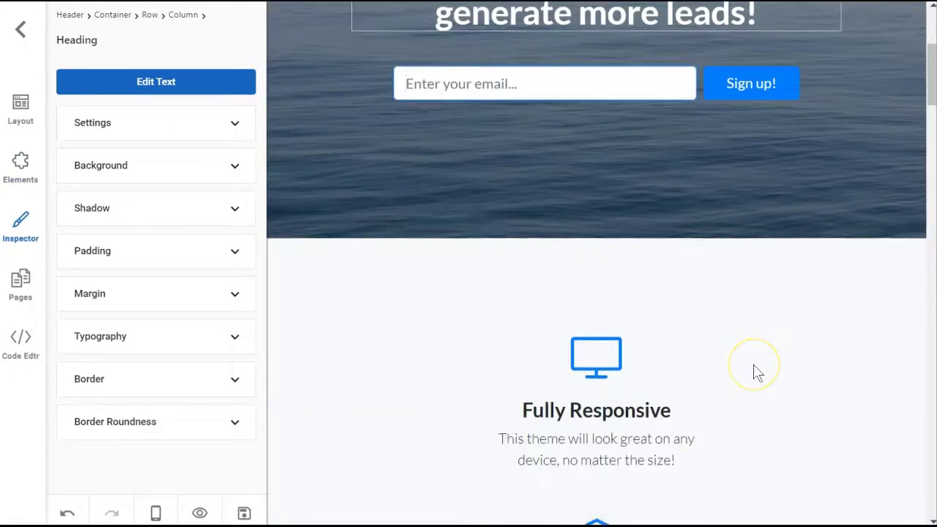
{"action": "scroll", "coordinate": [757, 372], "scroll_direction": "down", "scroll_amount": 8}
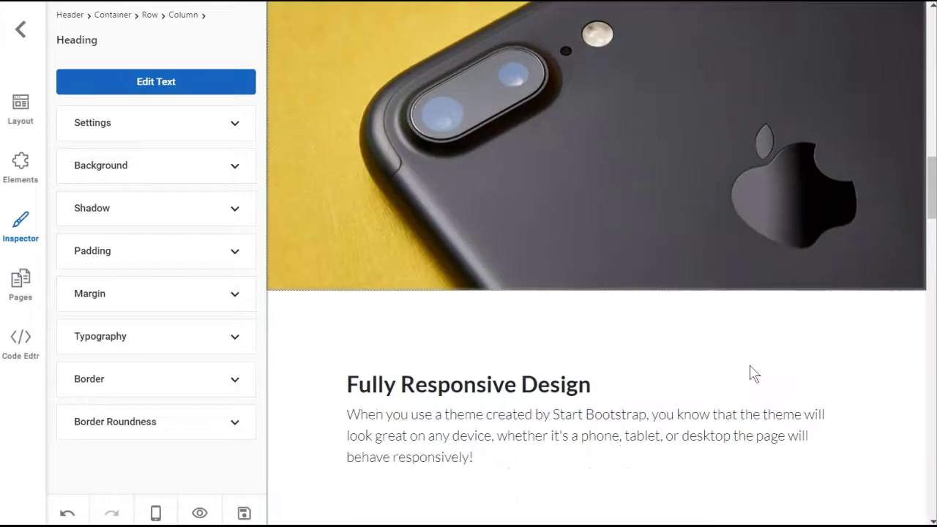
{"action": "scroll", "coordinate": [751, 374], "scroll_direction": "down", "scroll_amount": 3}
{"action": "scroll", "coordinate": [751, 374], "scroll_direction": "up", "scroll_amount": 8}
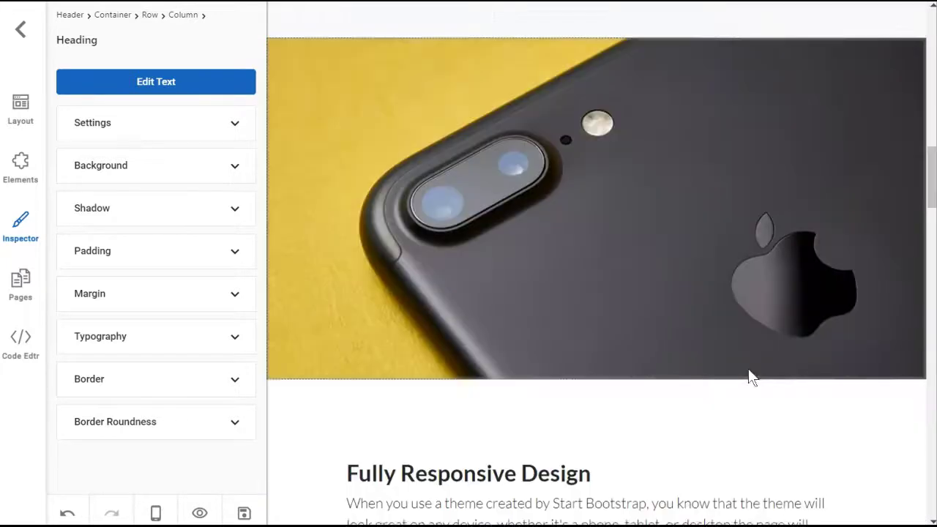
{"action": "scroll", "coordinate": [754, 377], "scroll_direction": "up", "scroll_amount": 10}
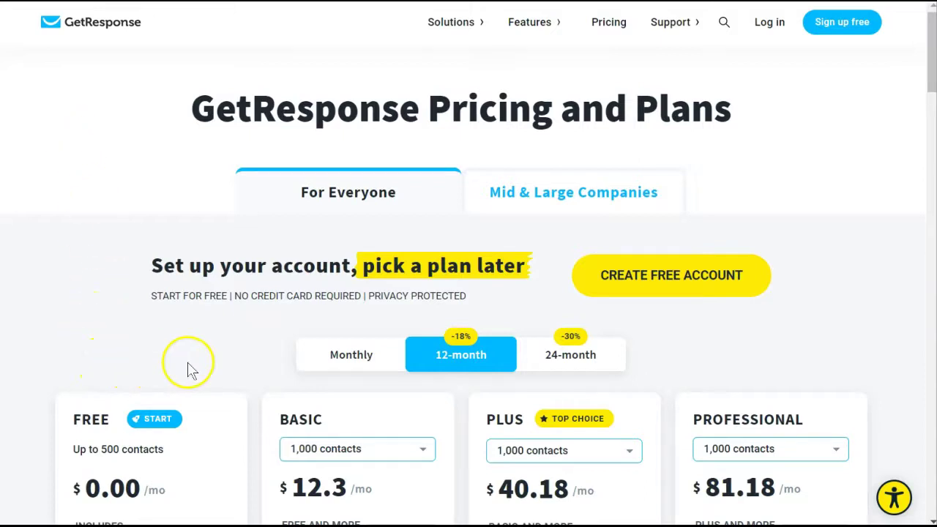
- Look over the GetResponse pricing plans, and save the landing page in Monarch's website editor
{"action": "scroll", "coordinate": [76, 322], "scroll_direction": "down", "scroll_amount": 3}
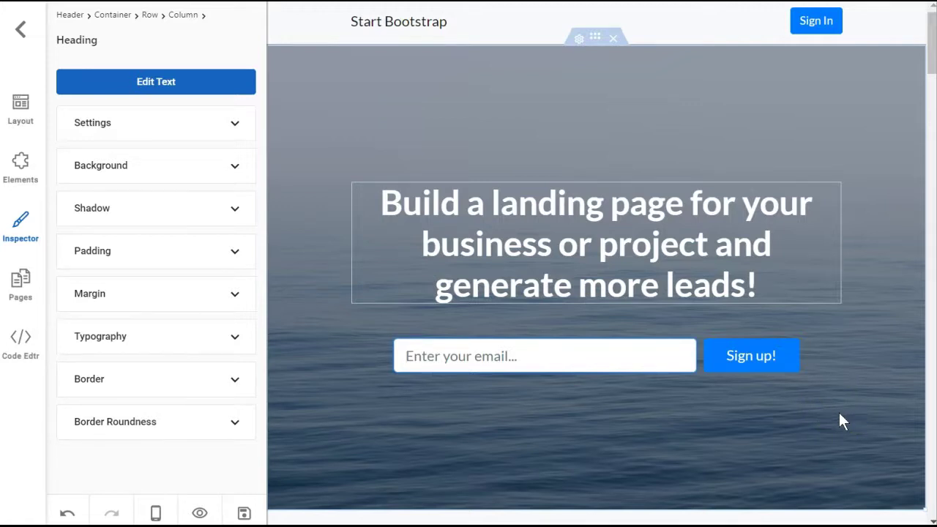
{"action": "left_click", "coordinate": [320, 265]}
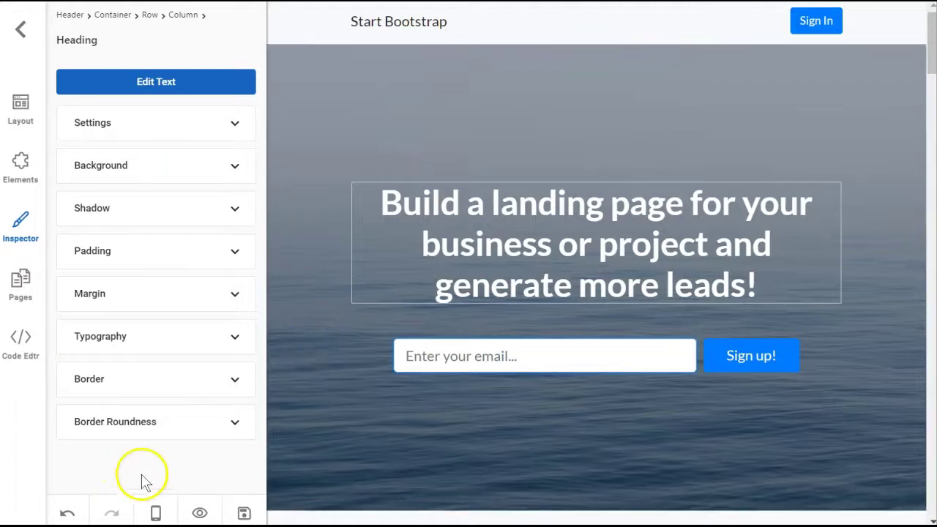
{"action": "left_click", "coordinate": [246, 512]}
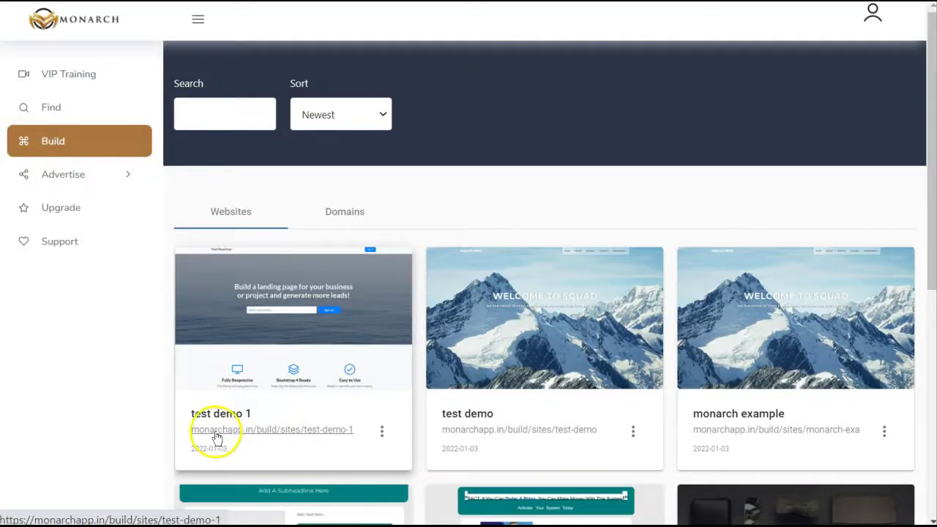
- Open the published test demo 1 site separately, review its sections and close it
{"action": "right_click", "coordinate": [306, 436]}
{"action": "left_click", "coordinate": [372, 266]}
{"action": "scroll", "coordinate": [768, 232], "scroll_direction": "down", "scroll_amount": 2}
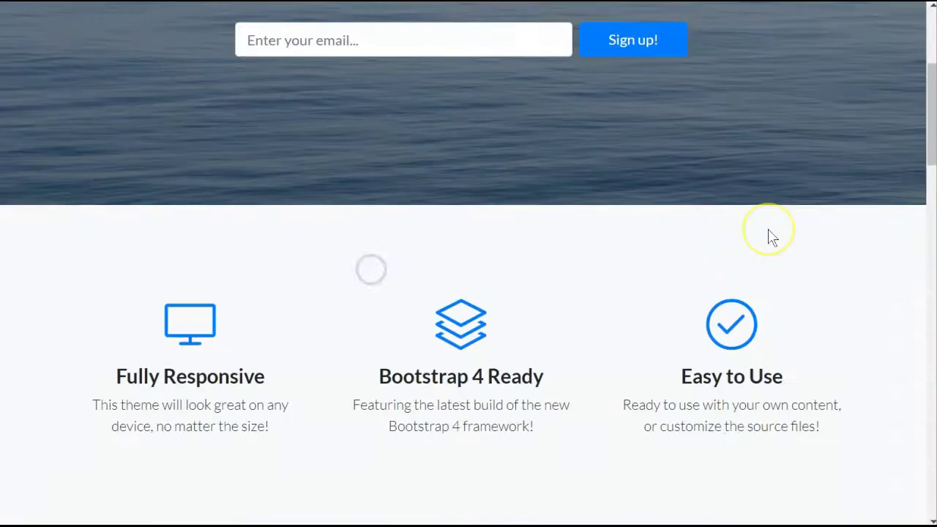
{"action": "scroll", "coordinate": [772, 236], "scroll_direction": "down", "scroll_amount": 15}
{"action": "scroll", "coordinate": [784, 263], "scroll_direction": "up", "scroll_amount": 5}
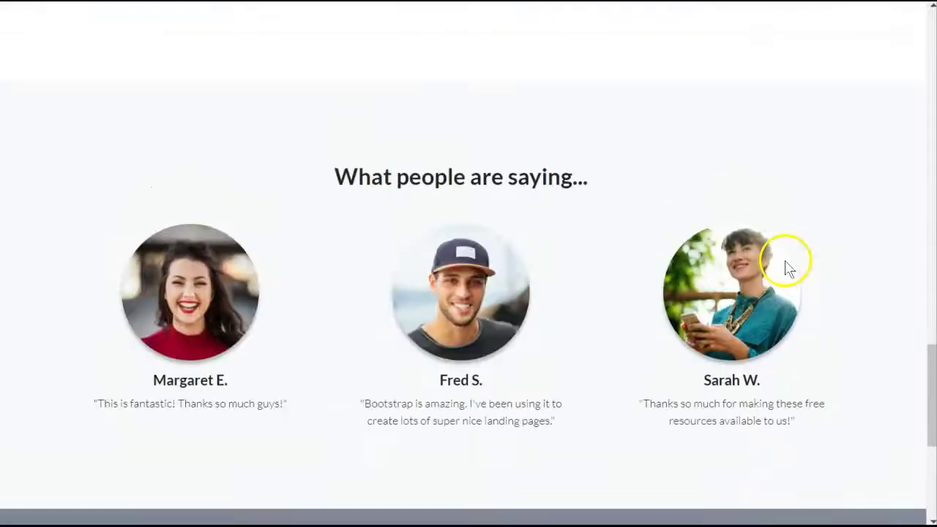
{"action": "key", "text": "ctrl+w"}
- Open the Facebook account import from the FB Poster and examine the connected account's pages and groups
{"action": "left_click", "coordinate": [91, 184]}
{"action": "left_click", "coordinate": [86, 239]}
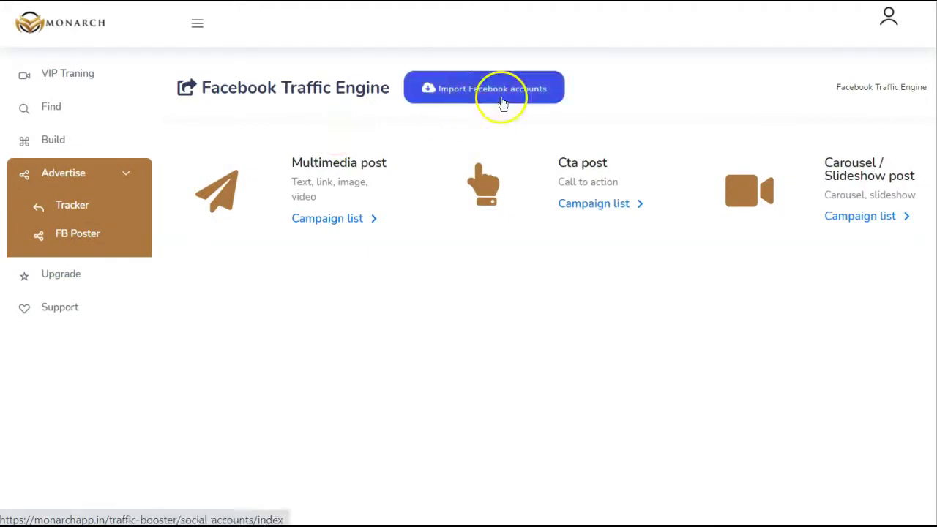
{"action": "left_click", "coordinate": [502, 98]}
{"action": "scroll", "coordinate": [637, 183], "scroll_direction": "down", "scroll_amount": 5}
{"action": "scroll", "coordinate": [608, 213], "scroll_direction": "up", "scroll_amount": 5}
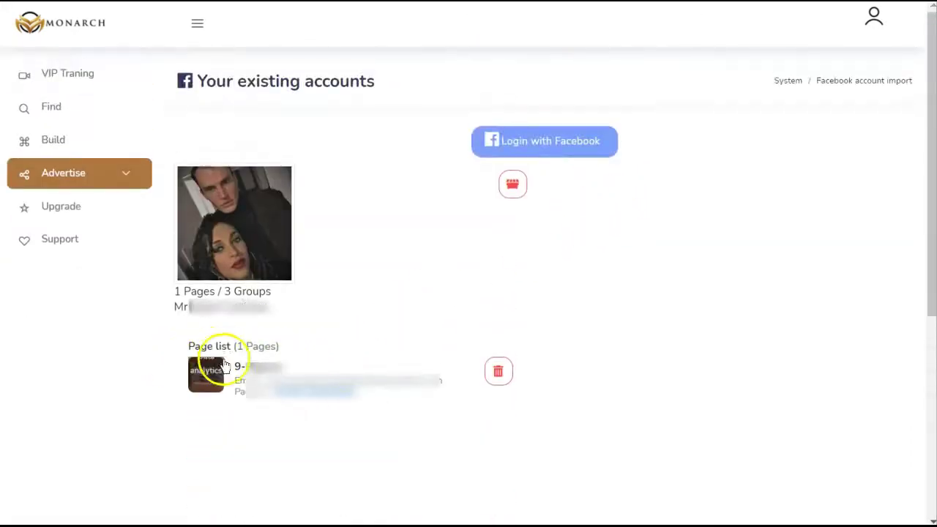
{"action": "scroll", "coordinate": [215, 373], "scroll_direction": "down", "scroll_amount": 5}
{"action": "scroll", "coordinate": [405, 337], "scroll_direction": "up", "scroll_amount": 5}
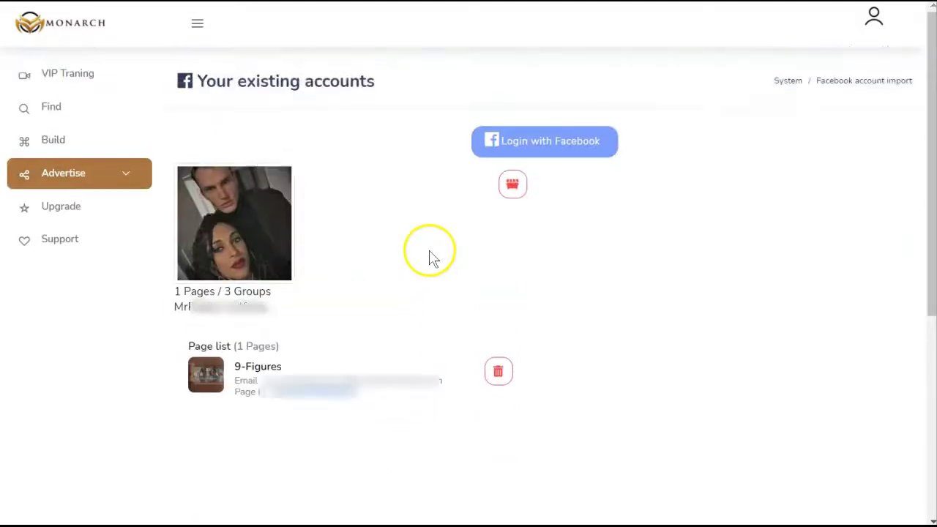
- Start a new post from the Multimedia post campaign list of the Facebook Traffic Engine
{"action": "left_click", "coordinate": [65, 180]}
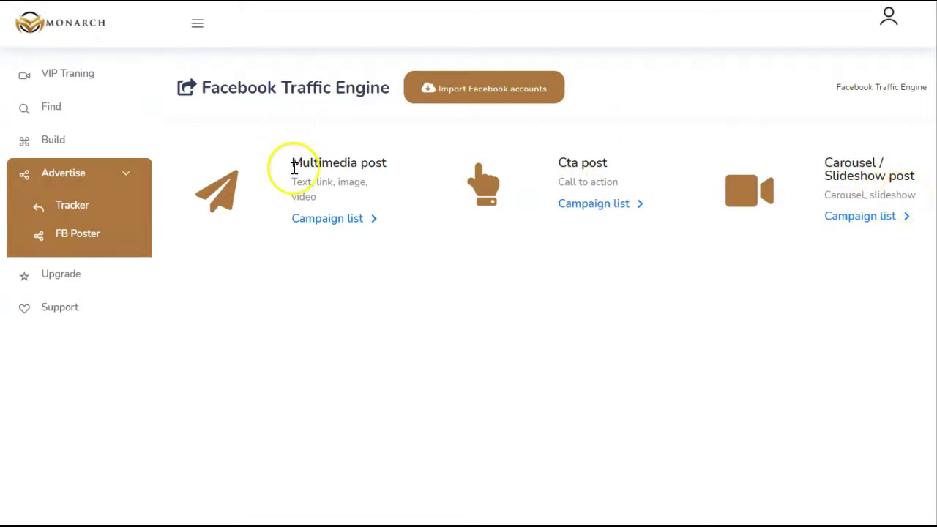
{"action": "left_click", "coordinate": [341, 220]}
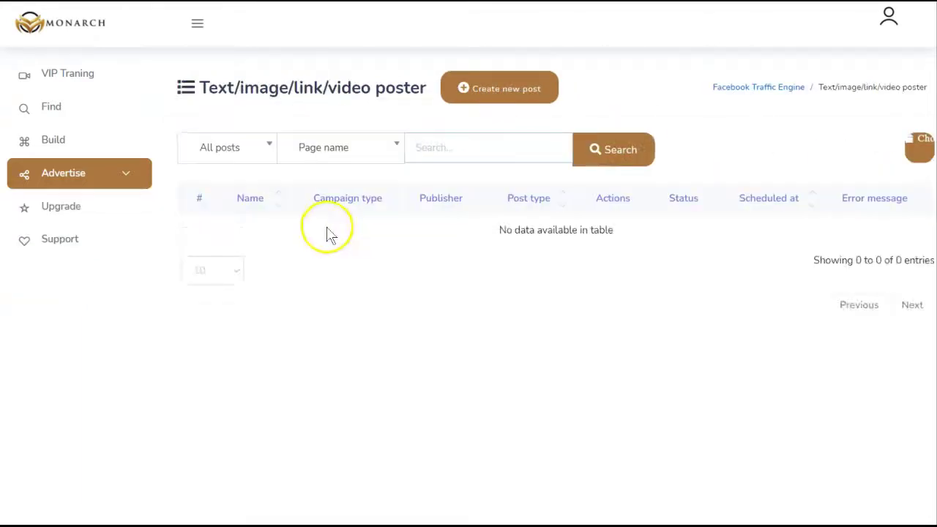
{"action": "left_click", "coordinate": [503, 101]}
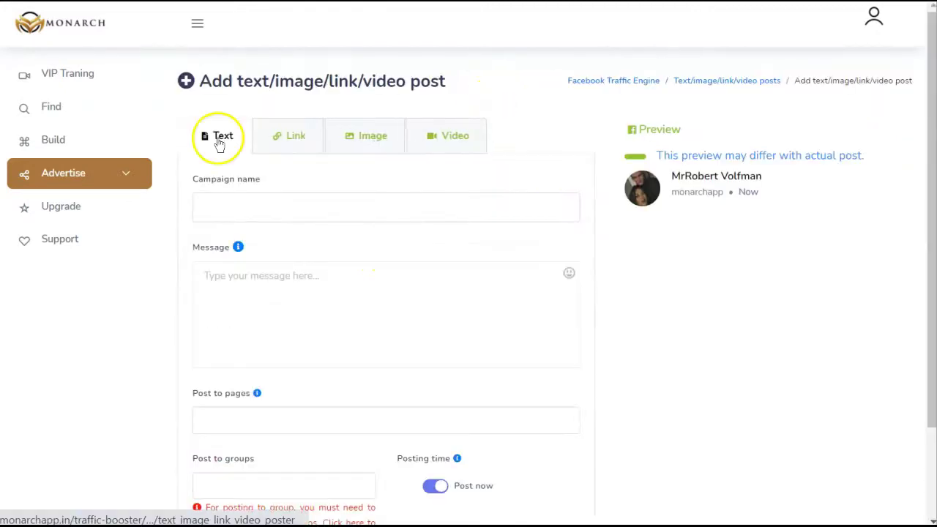
{"action": "left_click", "coordinate": [291, 207]}
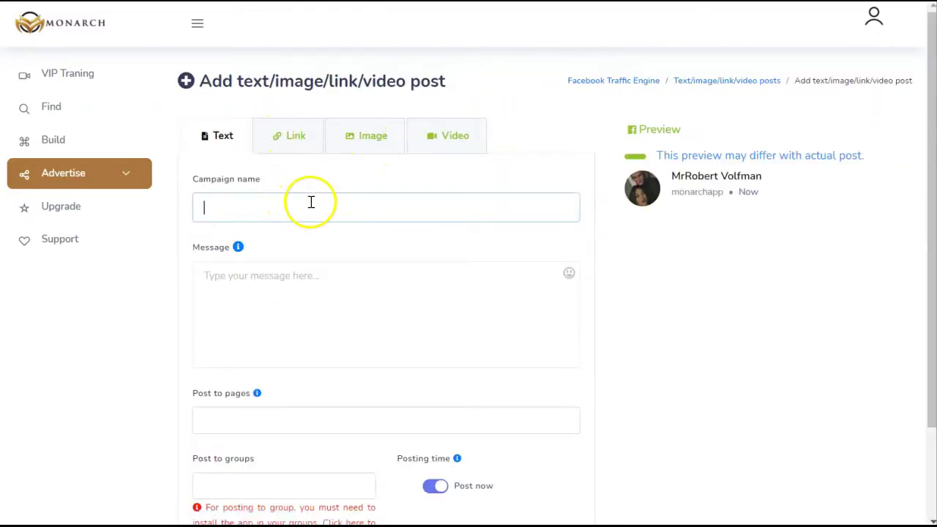
{"action": "left_click", "coordinate": [322, 298]}
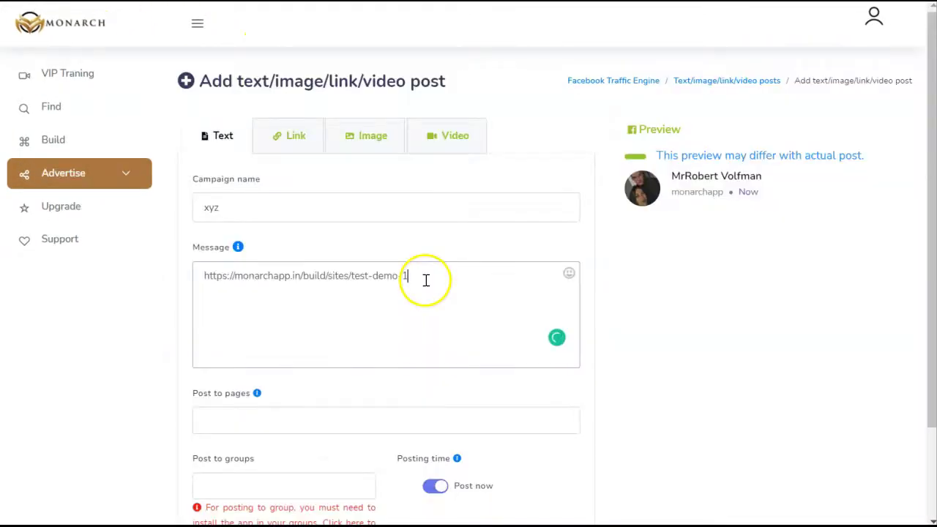
{"action": "scroll", "coordinate": [246, 429], "scroll_direction": "down", "scroll_amount": 2}
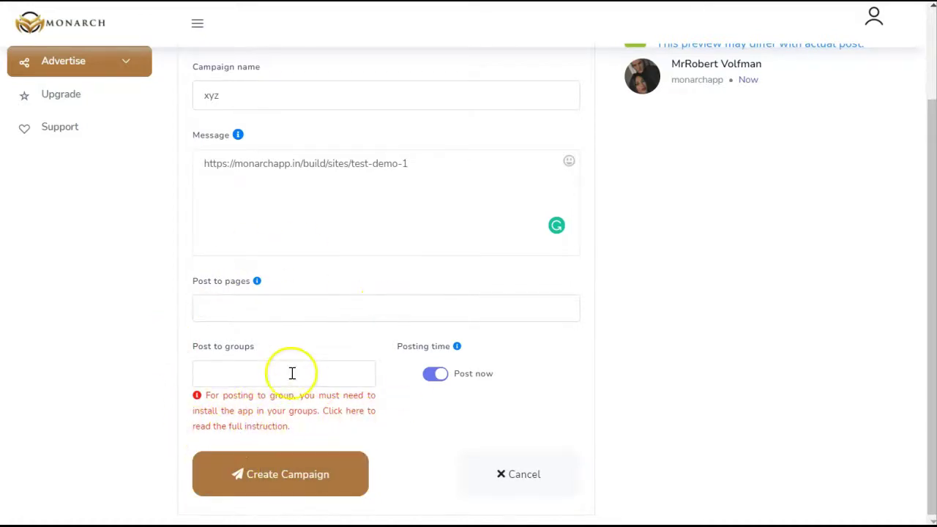
{"action": "left_click", "coordinate": [437, 375]}
{"action": "left_click", "coordinate": [440, 377]}
- Open the Tracker and examine all columns of the tracking URLs table
{"action": "left_click", "coordinate": [71, 207]}
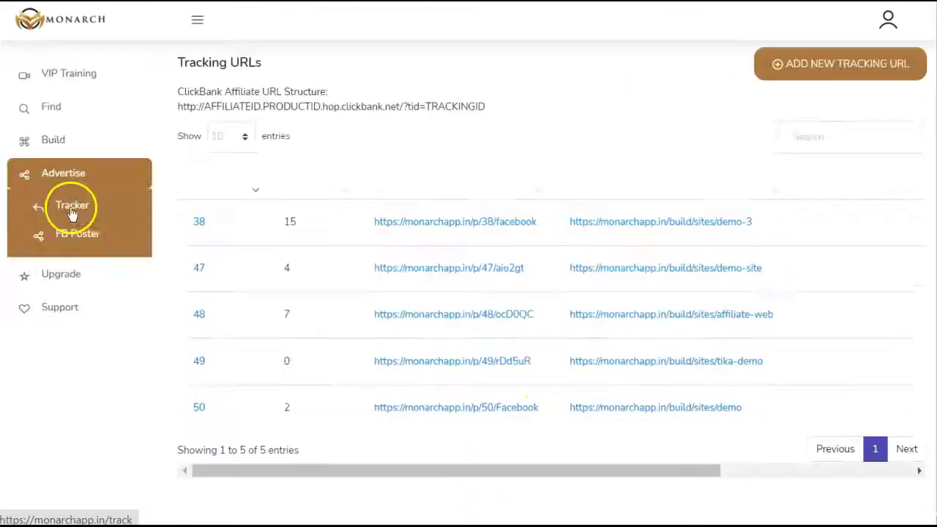
{"action": "left_click_drag", "start_coordinate": [602, 472], "coordinate": [819, 490]}
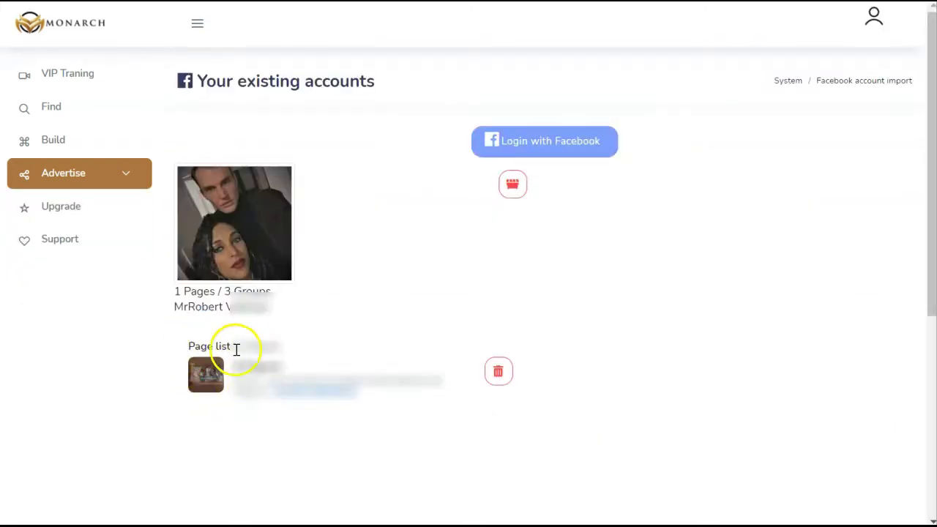
- Review the page list and group list of the imported Facebook account again
{"action": "scroll", "coordinate": [333, 457], "scroll_direction": "down", "scroll_amount": 1}
{"action": "scroll", "coordinate": [333, 458], "scroll_direction": "down", "scroll_amount": 5}
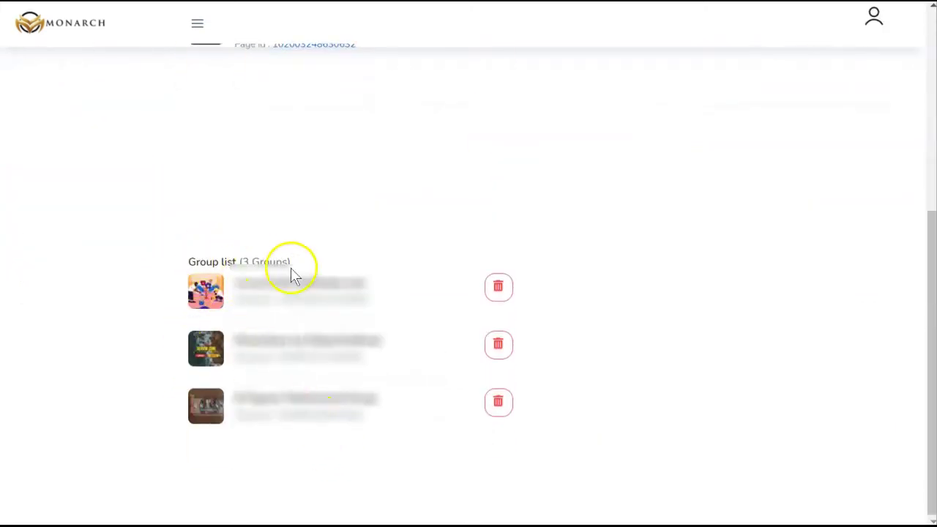
{"action": "scroll", "coordinate": [220, 366], "scroll_direction": "up", "scroll_amount": 5}
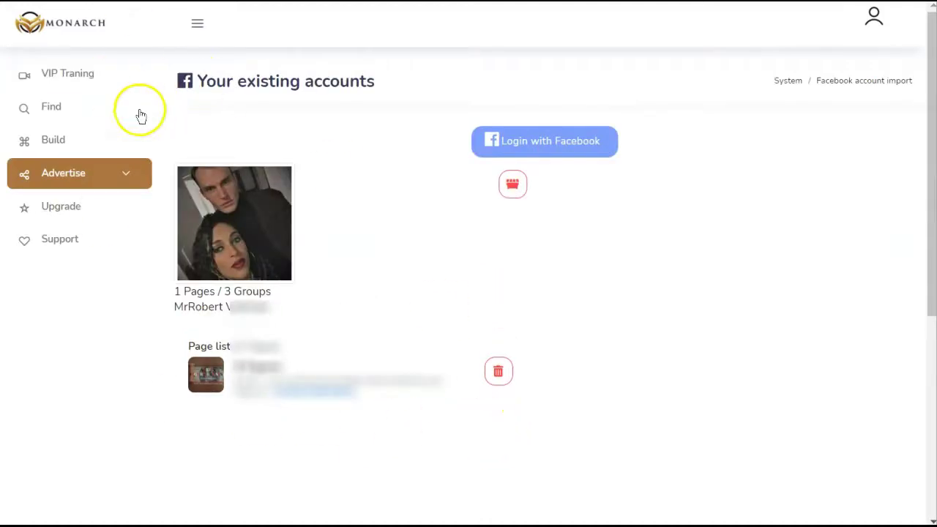
- Go back to the Facebook Traffic Engine and reopen the Tracker
{"action": "left_click", "coordinate": [109, 171]}
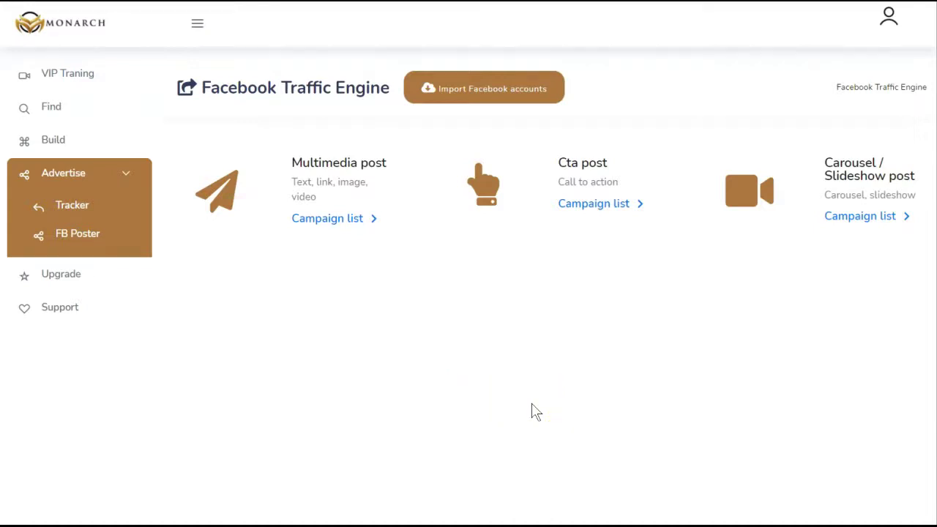
{"action": "left_click", "coordinate": [83, 206]}
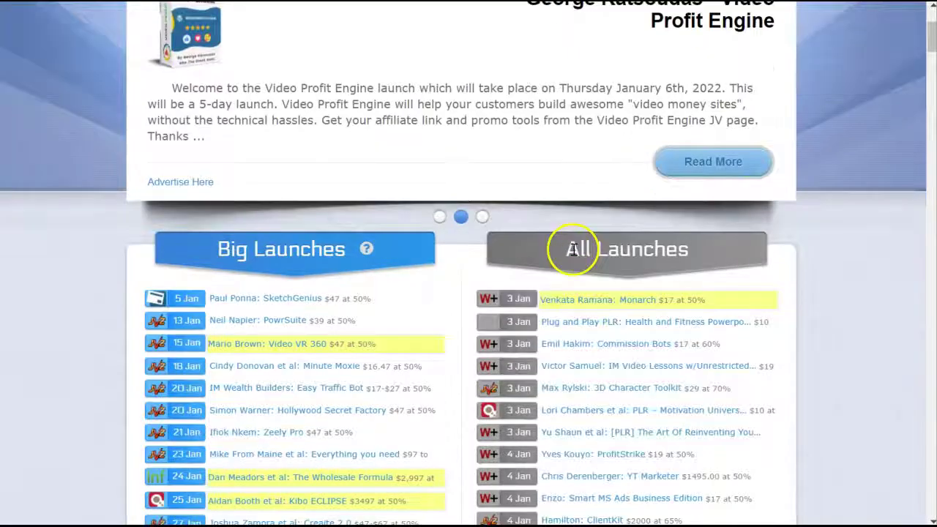
- Switch to MunchEye, open the Monarch vendor's profile from the launch listings, and review the vendor's My Launches list
{"action": "scroll", "coordinate": [565, 227], "scroll_direction": "down", "scroll_amount": 2}
{"action": "left_click", "coordinate": [565, 213]}
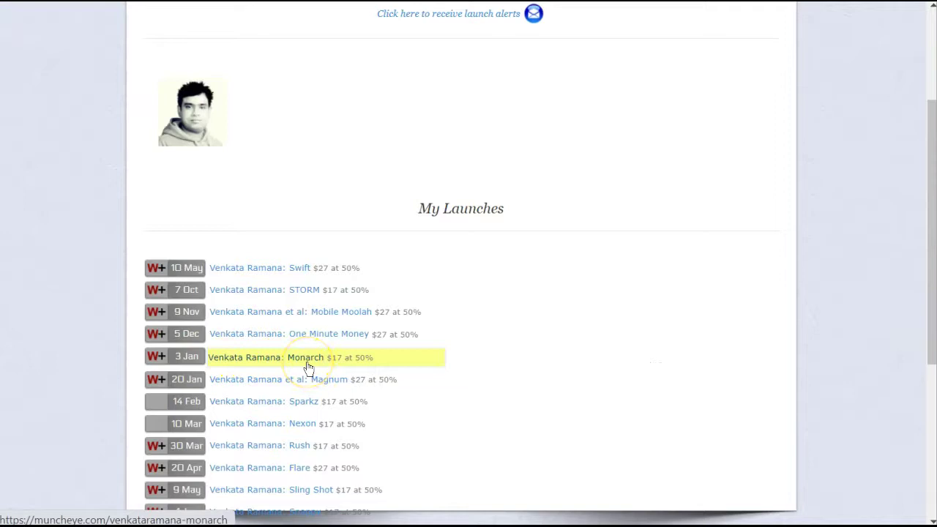
{"action": "left_click", "coordinate": [300, 383]}
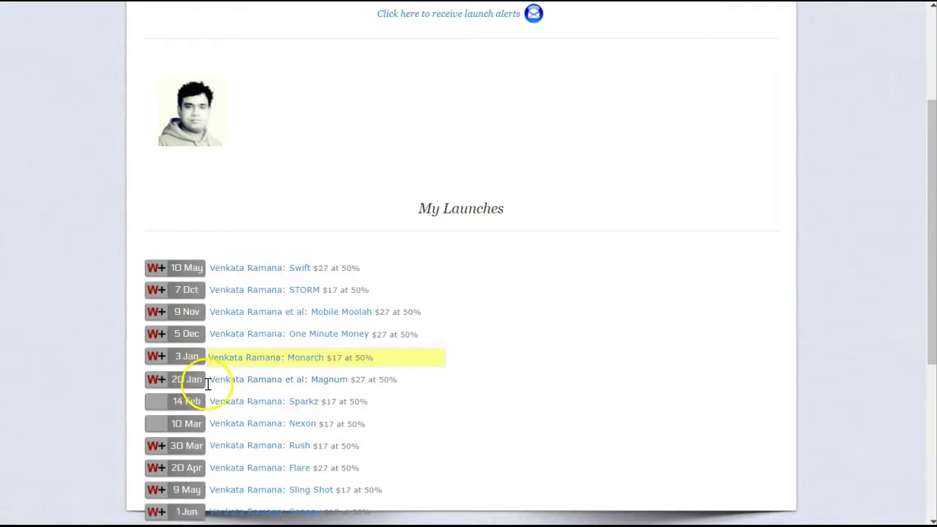
{"action": "scroll", "coordinate": [211, 388], "scroll_direction": "down", "scroll_amount": 2}
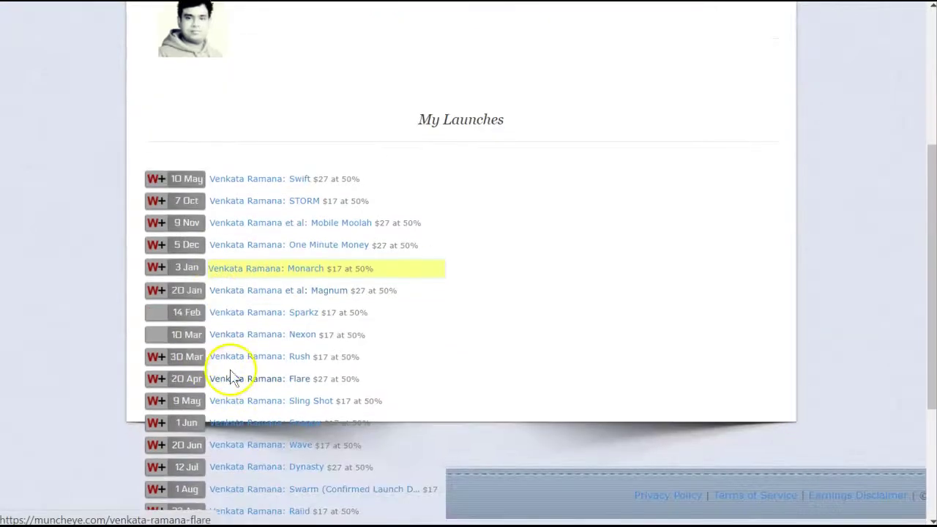
{"action": "scroll", "coordinate": [202, 353], "scroll_direction": "down", "scroll_amount": 2}
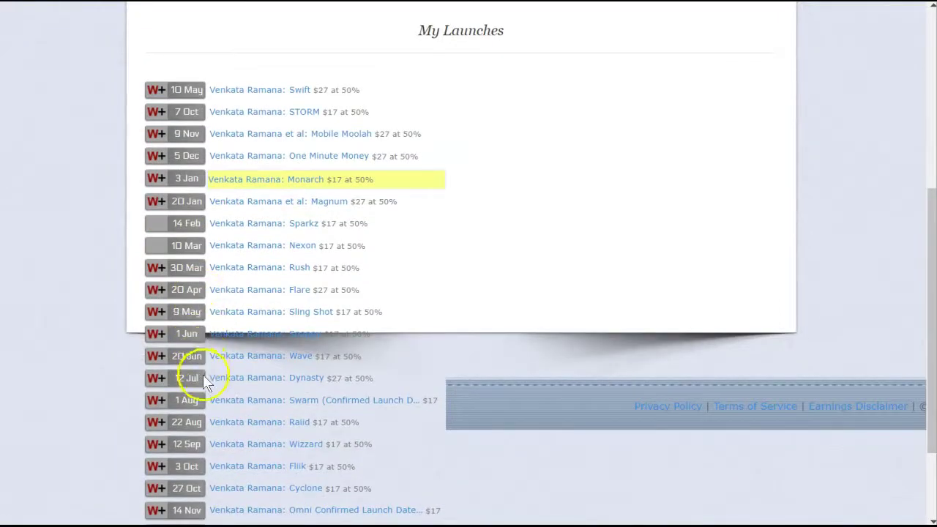
{"action": "scroll", "coordinate": [209, 396], "scroll_direction": "up", "scroll_amount": 2}
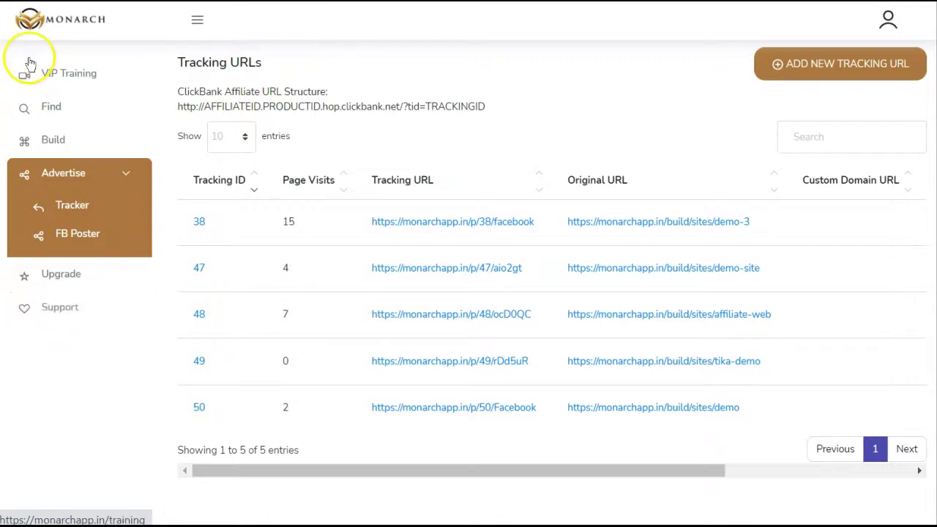
- Revisit Monarch's VIP Training, Profit Finder and Build website pages one after another
{"action": "left_click", "coordinate": [68, 81]}
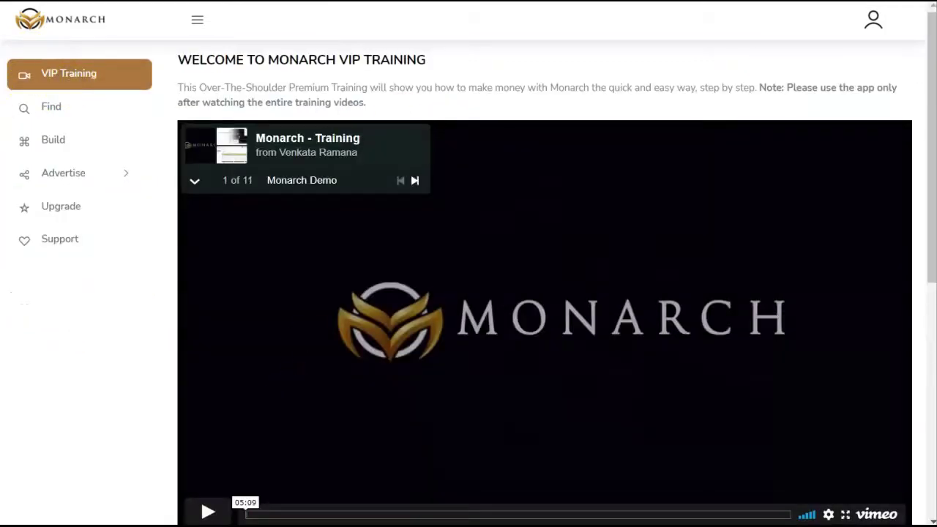
{"action": "left_click", "coordinate": [91, 112]}
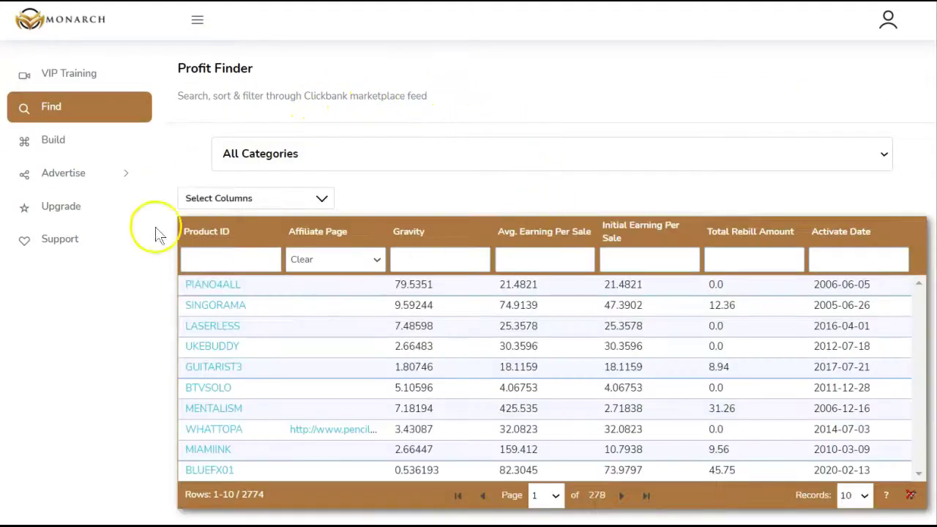
{"action": "left_click", "coordinate": [125, 131]}
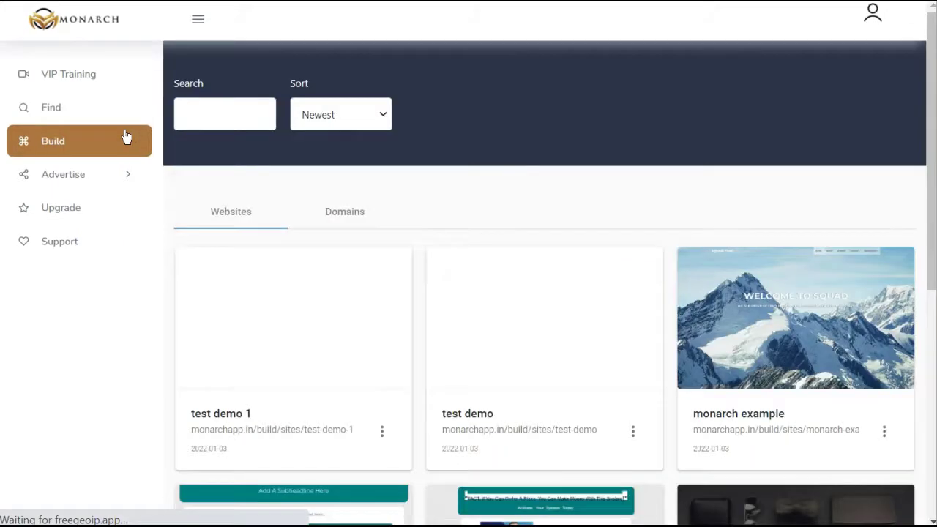
- Open the imported Facebook accounts from the FB Poster and look through the account's page list and group list
{"action": "left_click", "coordinate": [110, 174]}
{"action": "left_click", "coordinate": [97, 236]}
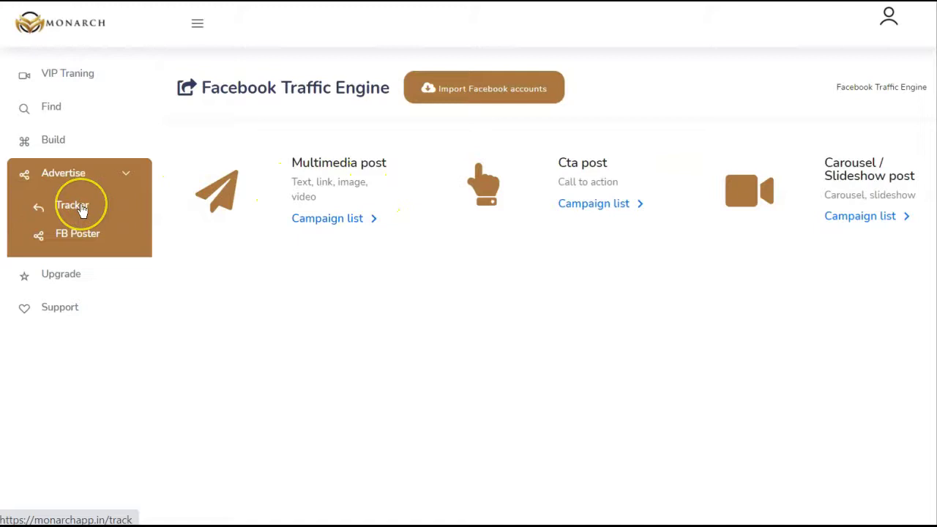
{"action": "left_click", "coordinate": [521, 88]}
{"action": "scroll", "coordinate": [345, 381], "scroll_direction": "down", "scroll_amount": 5}
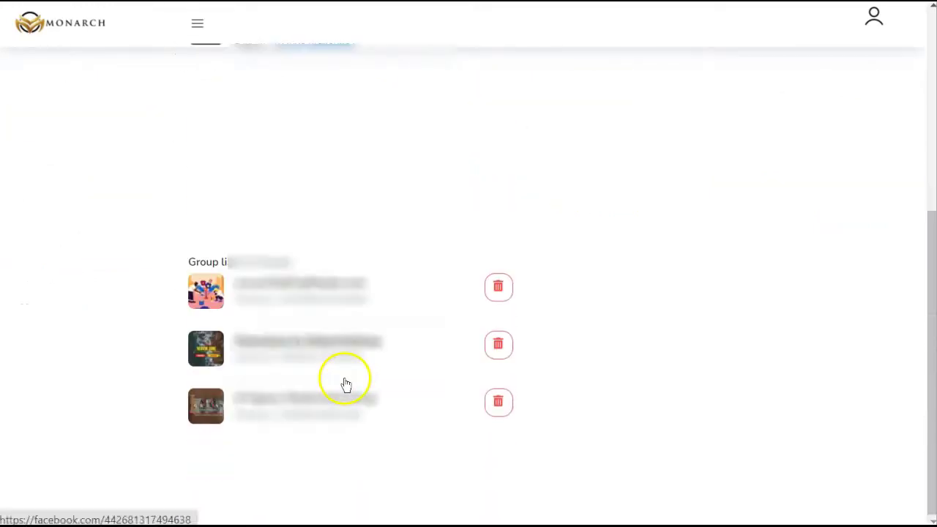
{"action": "scroll", "coordinate": [349, 388], "scroll_direction": "up", "scroll_amount": 5}
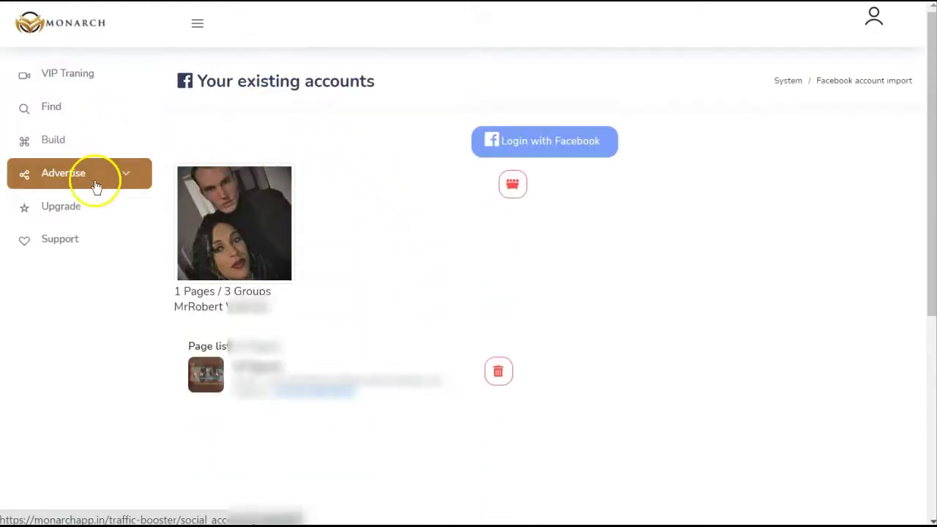
- Return to the Find section, then switch to the ClickBank Marketplace and browse its E-business & E-marketing offers
{"action": "left_click", "coordinate": [113, 117]}
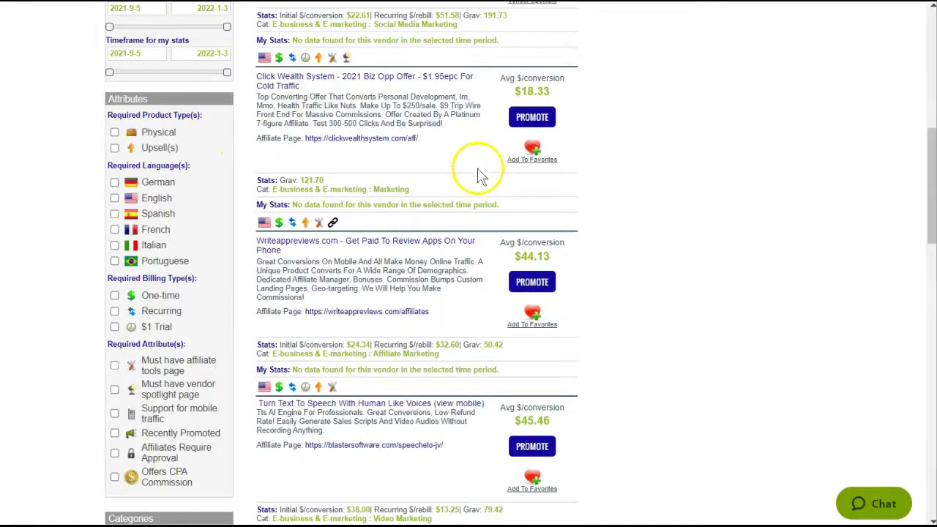
{"action": "scroll", "coordinate": [483, 219], "scroll_direction": "up", "scroll_amount": 7}
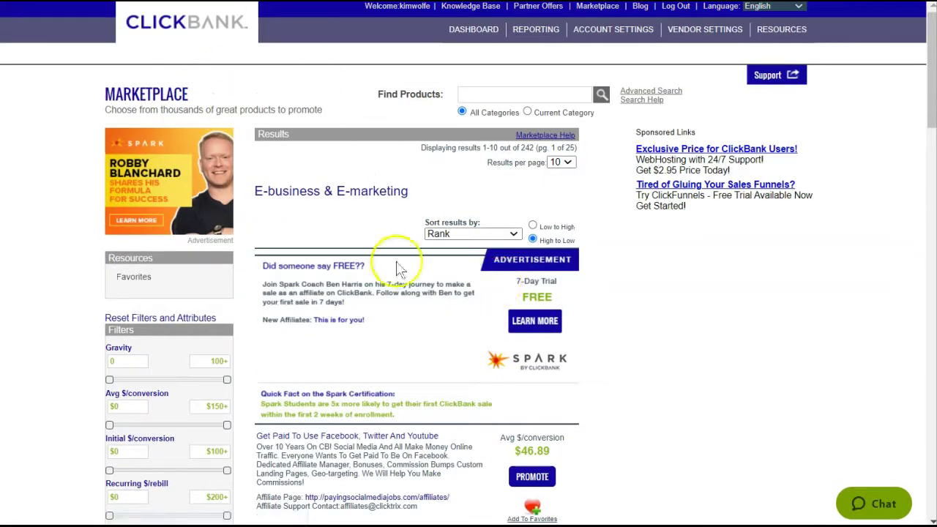
{"action": "scroll", "coordinate": [491, 396], "scroll_direction": "down", "scroll_amount": 5}
{"action": "scroll", "coordinate": [503, 394], "scroll_direction": "down", "scroll_amount": 1}
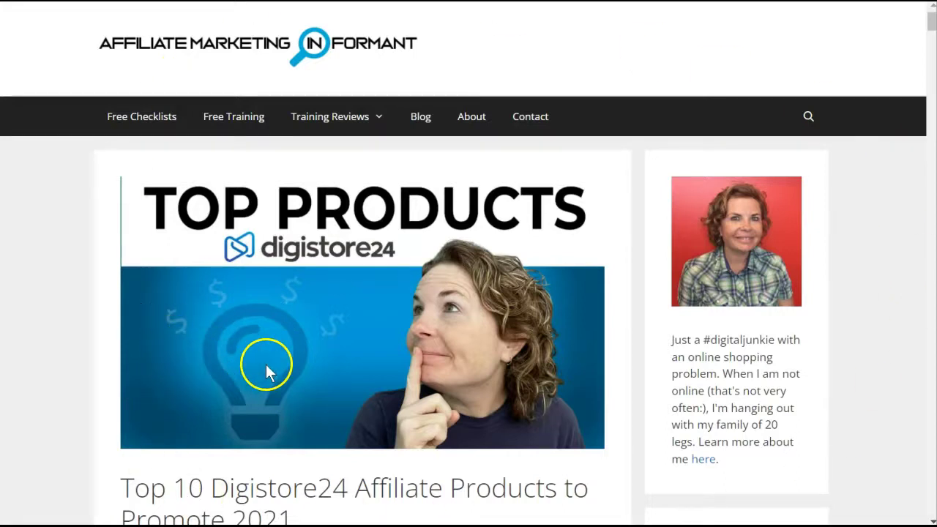
- Switch to the Affiliate Marketing Informant article on the top 10 Digistore24 products and skim its introduction and product entries #10 and #9
{"action": "scroll", "coordinate": [328, 472], "scroll_direction": "down", "scroll_amount": 1}
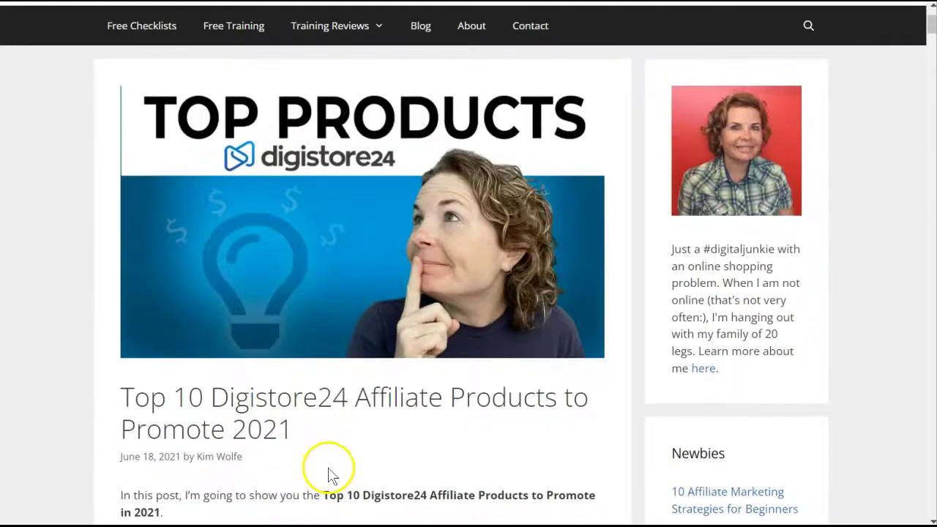
{"action": "scroll", "coordinate": [328, 472], "scroll_direction": "down", "scroll_amount": 1}
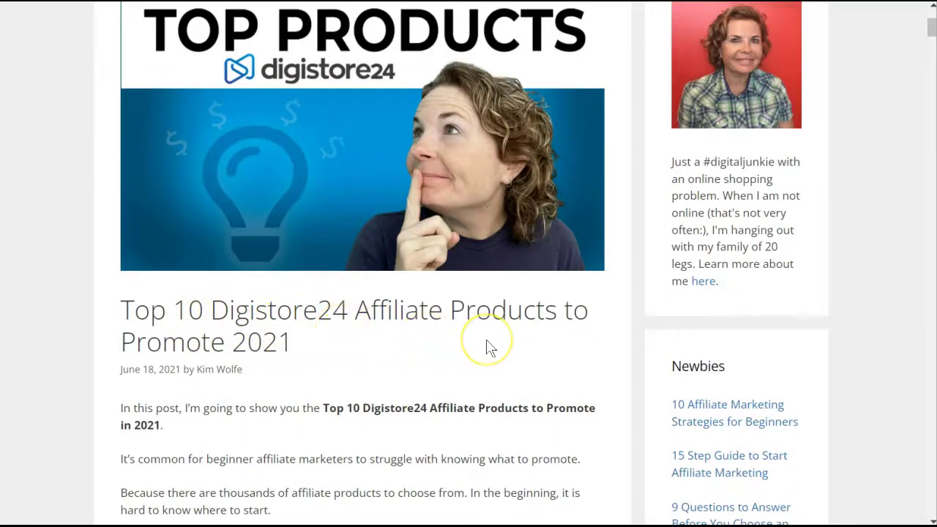
{"action": "scroll", "coordinate": [489, 349], "scroll_direction": "down", "scroll_amount": 7}
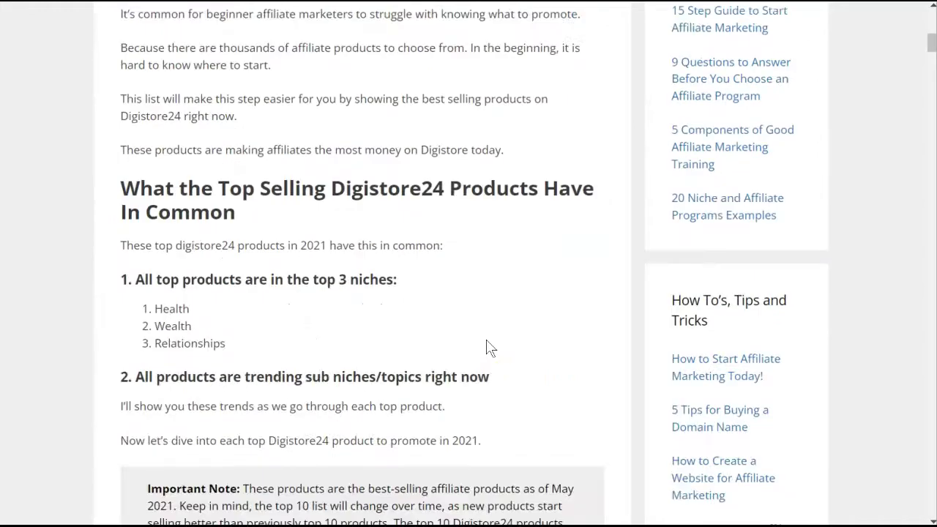
{"action": "scroll", "coordinate": [272, 359], "scroll_direction": "down", "scroll_amount": 10}
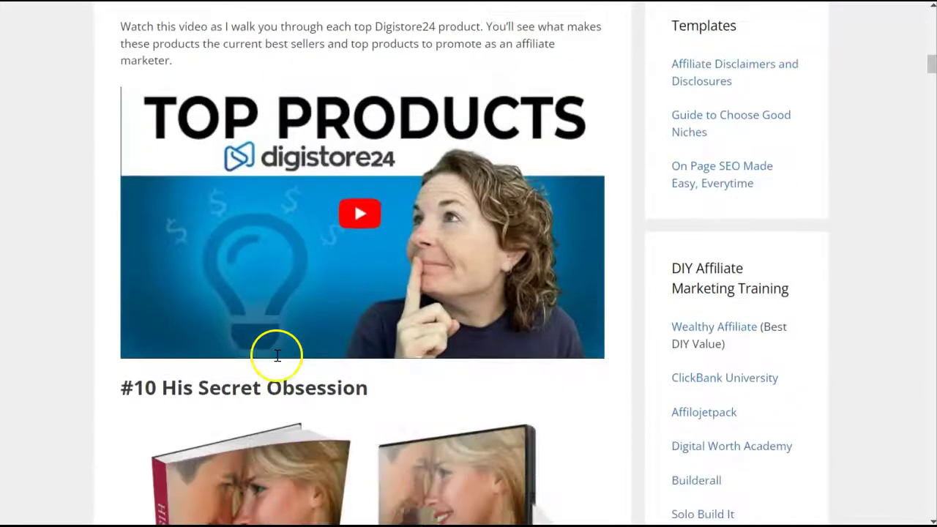
{"action": "scroll", "coordinate": [277, 361], "scroll_direction": "down", "scroll_amount": 4}
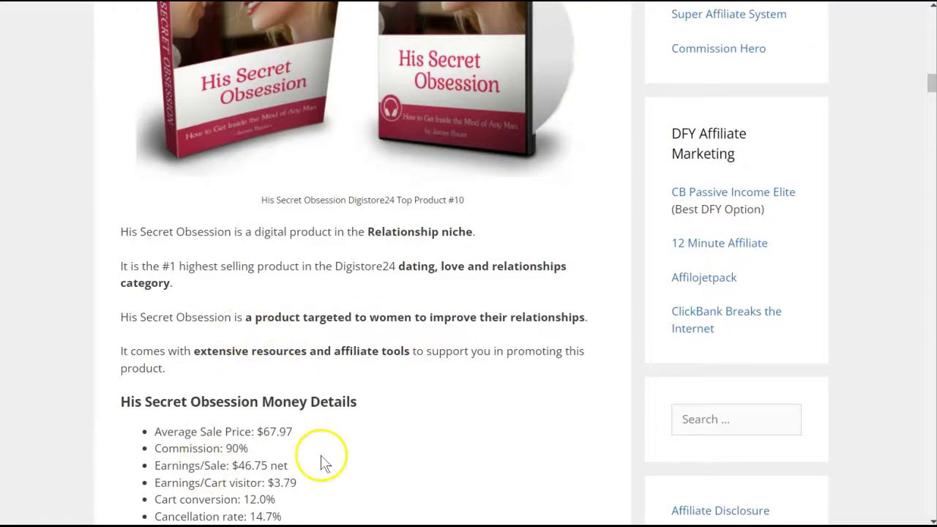
{"action": "scroll", "coordinate": [324, 458], "scroll_direction": "down", "scroll_amount": 2}
{"action": "scroll", "coordinate": [366, 424], "scroll_direction": "down", "scroll_amount": 6}
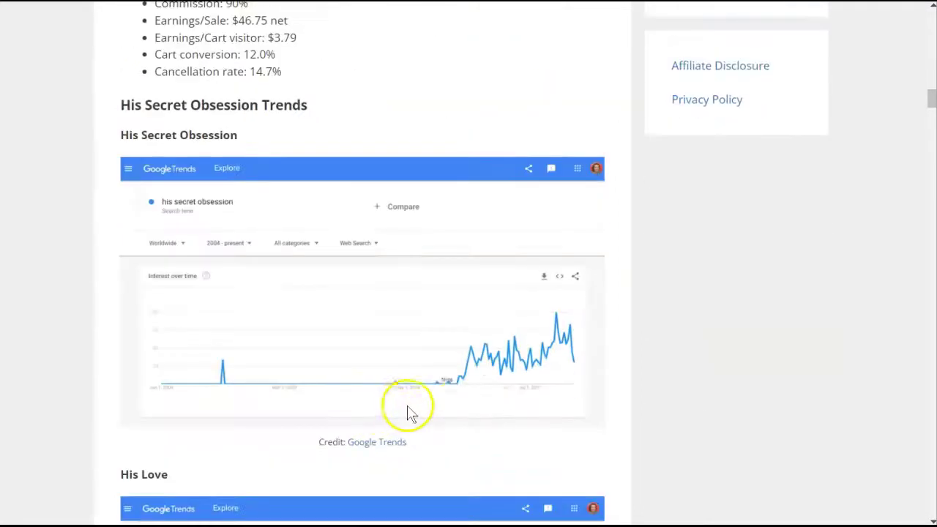
{"action": "scroll", "coordinate": [459, 412], "scroll_direction": "down", "scroll_amount": 10}
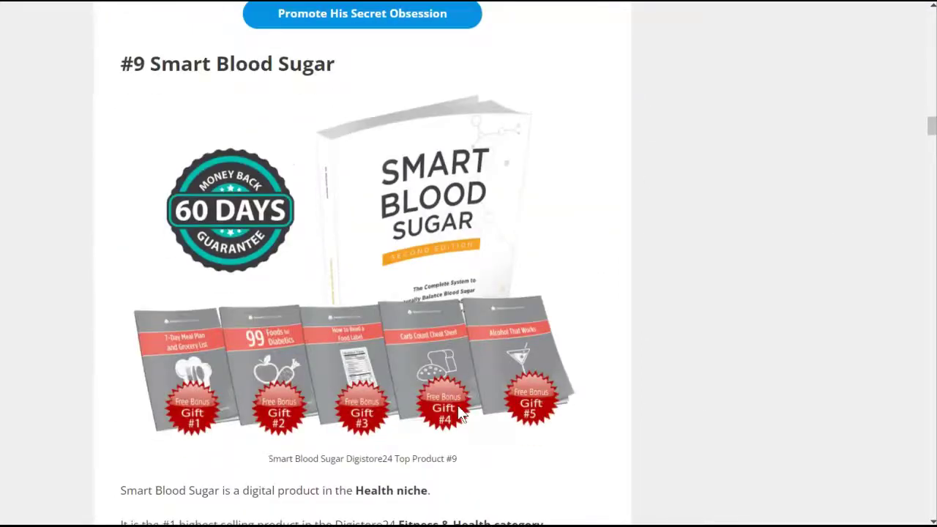
{"action": "scroll", "coordinate": [460, 412], "scroll_direction": "up", "scroll_amount": 16}
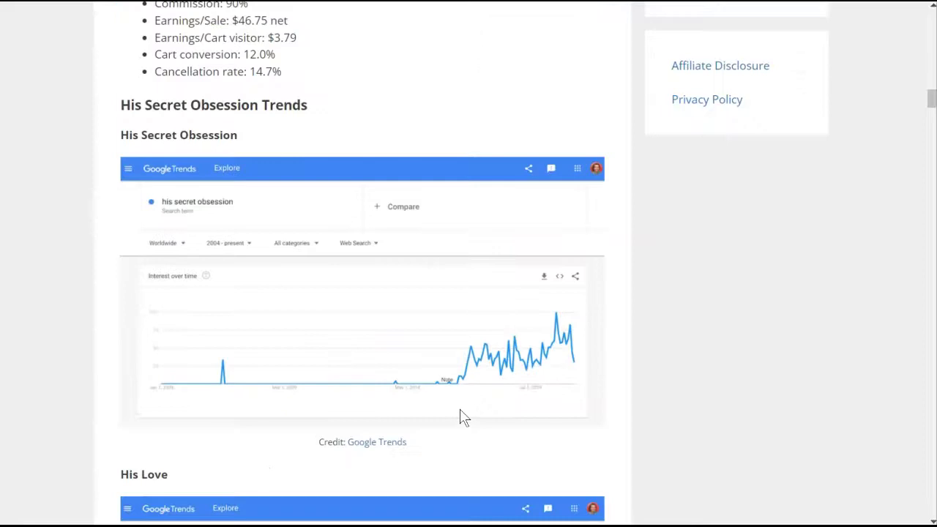
{"action": "scroll", "coordinate": [460, 415], "scroll_direction": "up", "scroll_amount": 20}
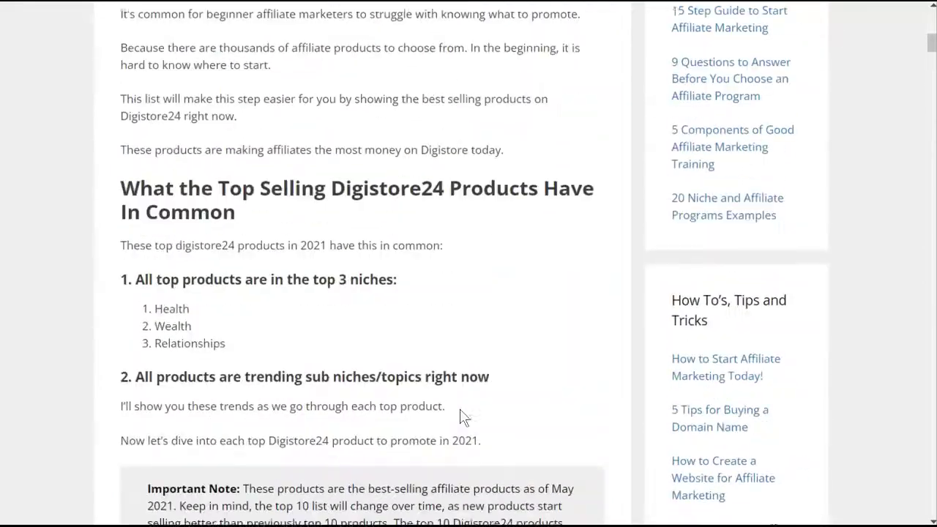
{"action": "scroll", "coordinate": [462, 417], "scroll_direction": "up", "scroll_amount": 2}
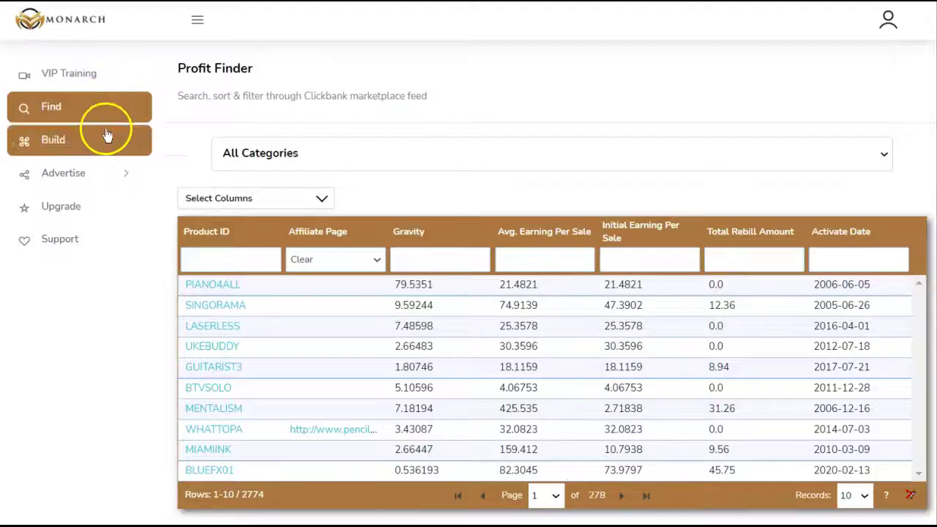
- Switch back to Monarch, recheck the Facebook account's pages and groups through the FB Poster, and return to the Facebook Traffic Engine
{"action": "left_click", "coordinate": [109, 181]}
{"action": "left_click", "coordinate": [115, 244]}
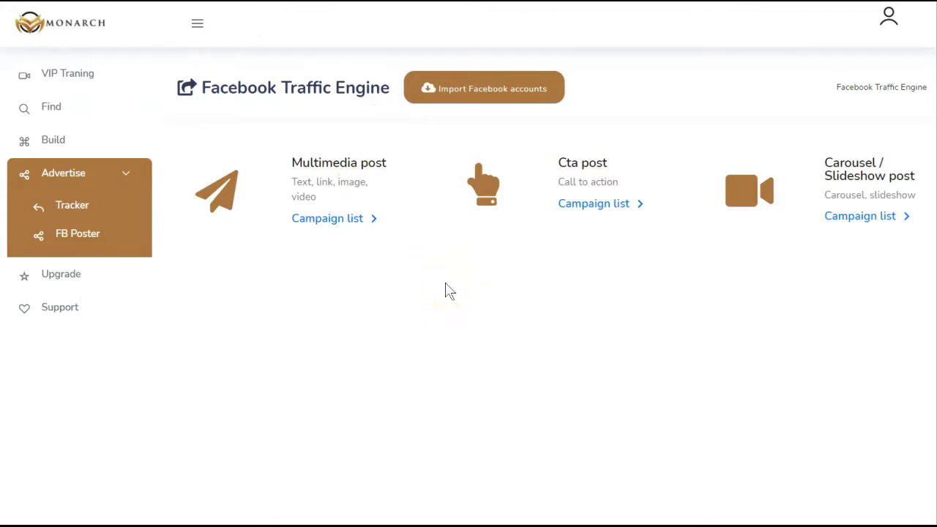
{"action": "left_click", "coordinate": [473, 93]}
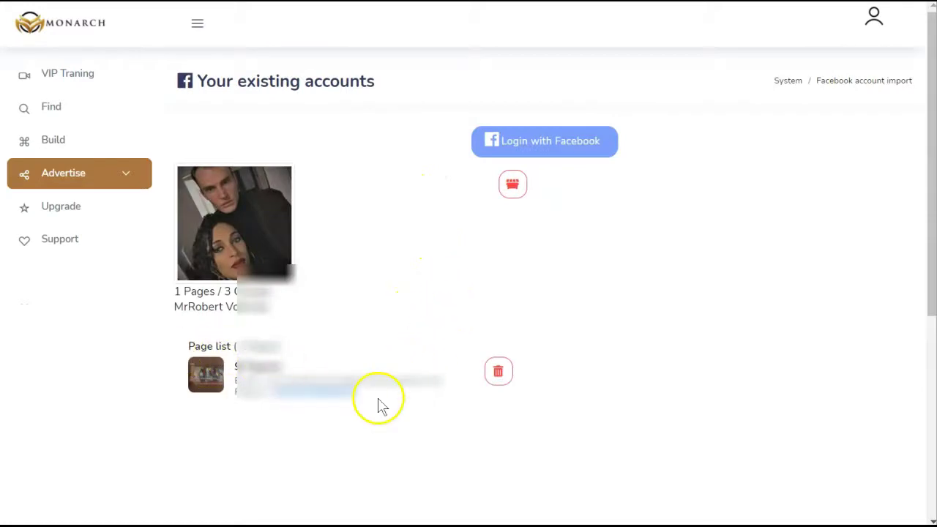
{"action": "scroll", "coordinate": [264, 393], "scroll_direction": "down", "scroll_amount": 4}
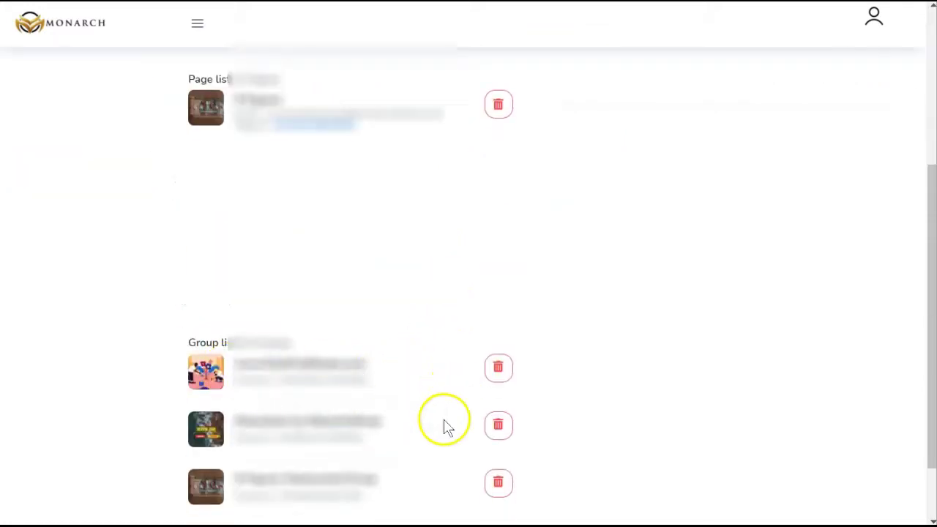
{"action": "scroll", "coordinate": [410, 483], "scroll_direction": "down", "scroll_amount": 2}
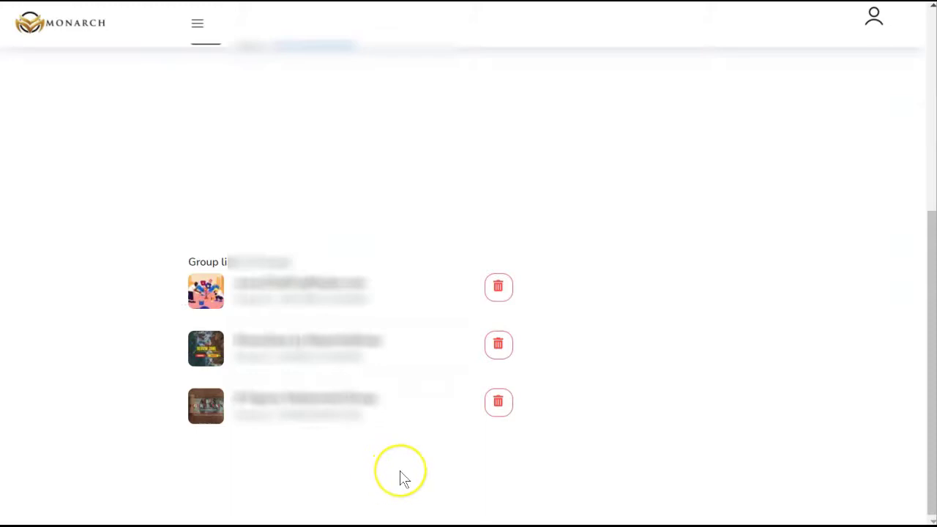
{"action": "scroll", "coordinate": [401, 477], "scroll_direction": "up", "scroll_amount": 5}
{"action": "scroll", "coordinate": [401, 479], "scroll_direction": "up", "scroll_amount": 2}
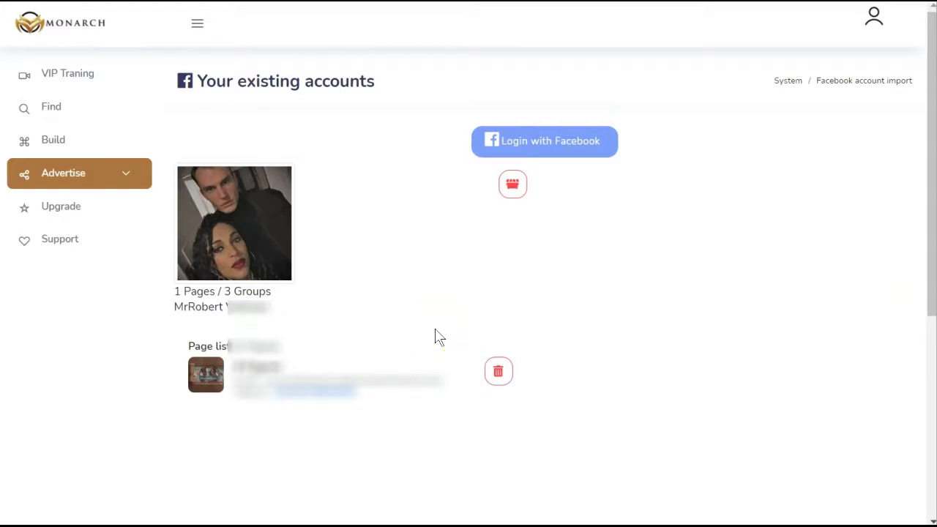
{"action": "left_click", "coordinate": [132, 174]}
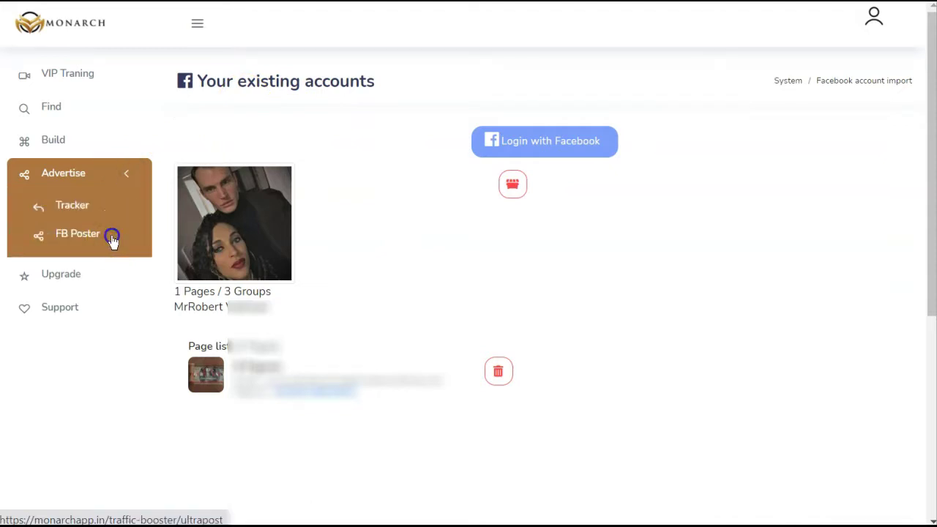
{"action": "left_click", "coordinate": [112, 239]}
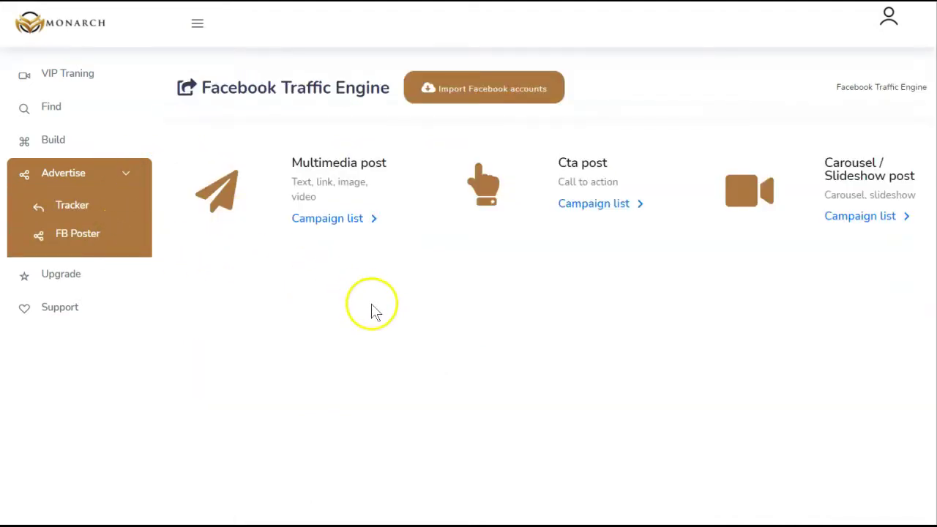